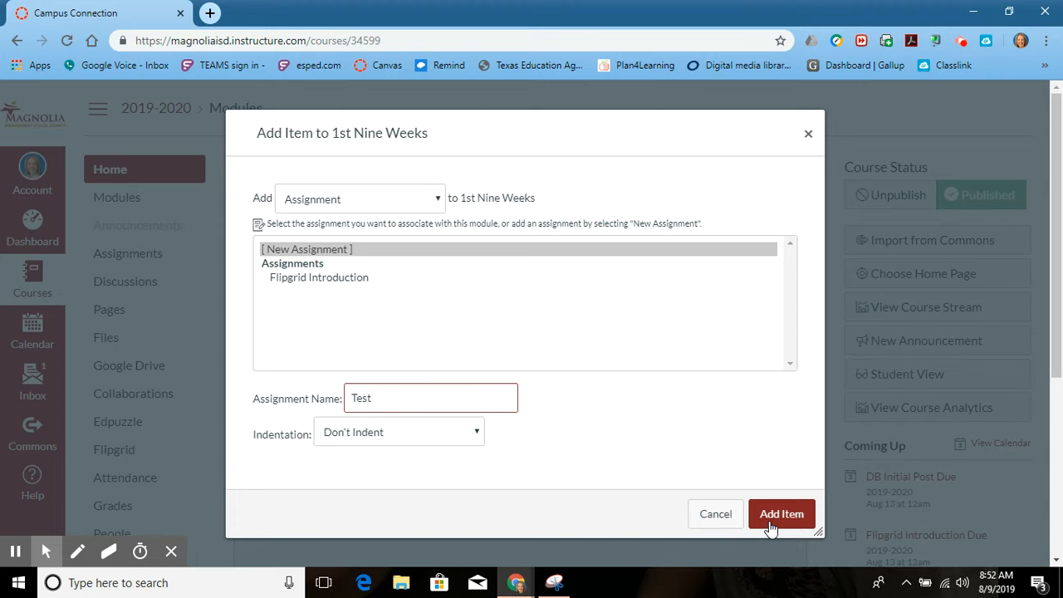
# Name the new assignment "Test Questions" and add it to the 1st Nine Weeks module.
pyautogui.click(353, 399)
pyautogui.click(378, 401)
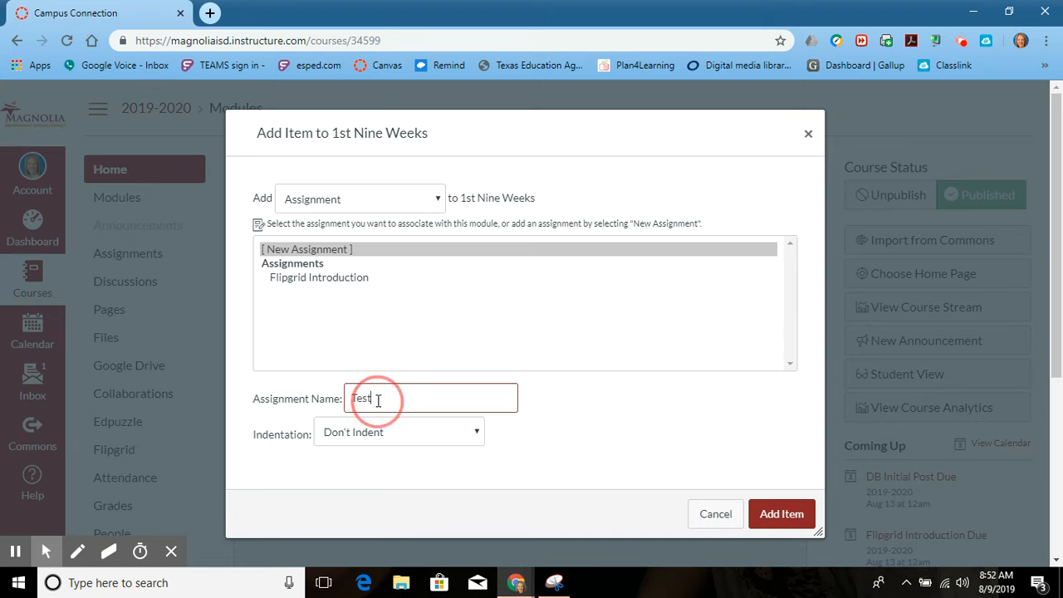
pyautogui.write('Questions')
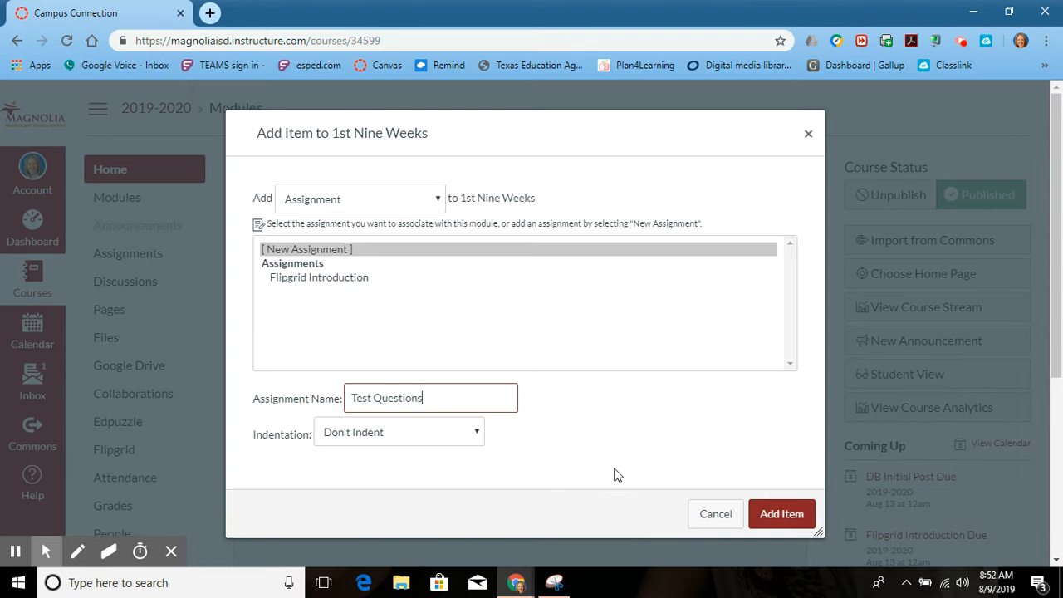
pyautogui.click(776, 518)
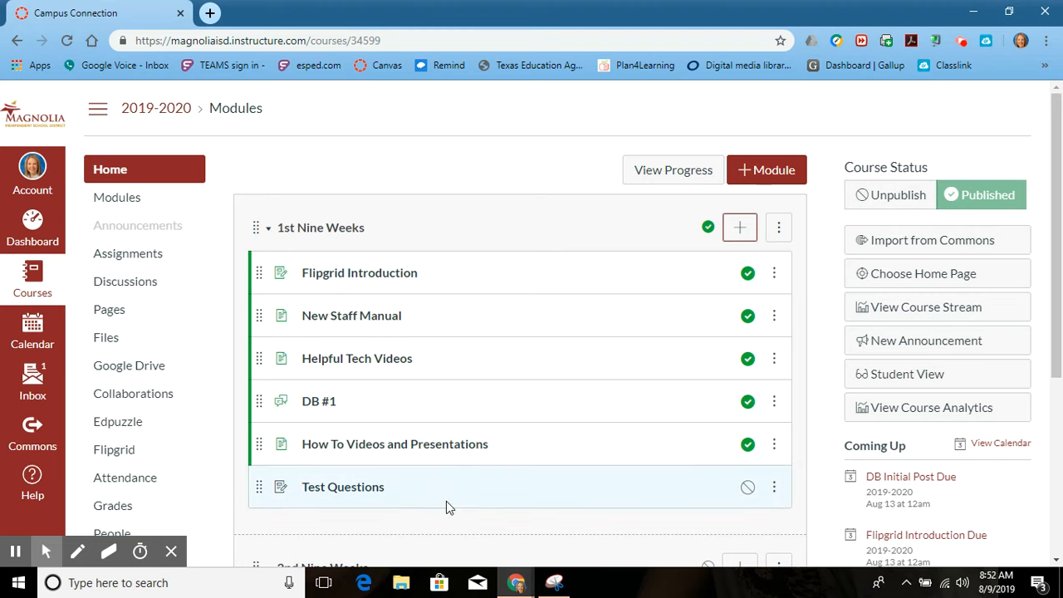
# Open the Test Questions assignment for editing and place the cursor in its empty description.
pyautogui.click(378, 496)
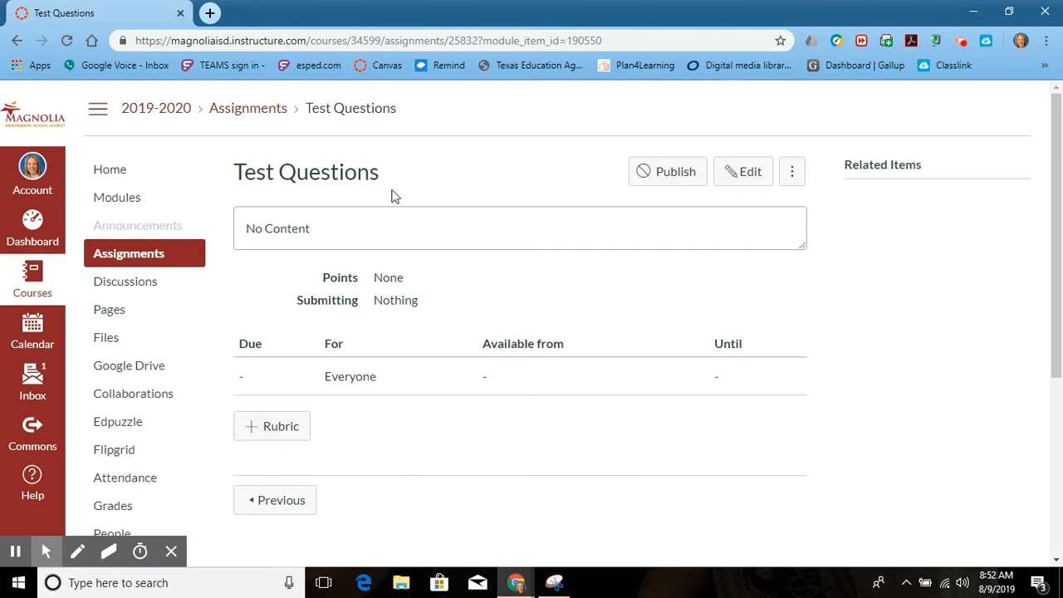
pyautogui.click(753, 183)
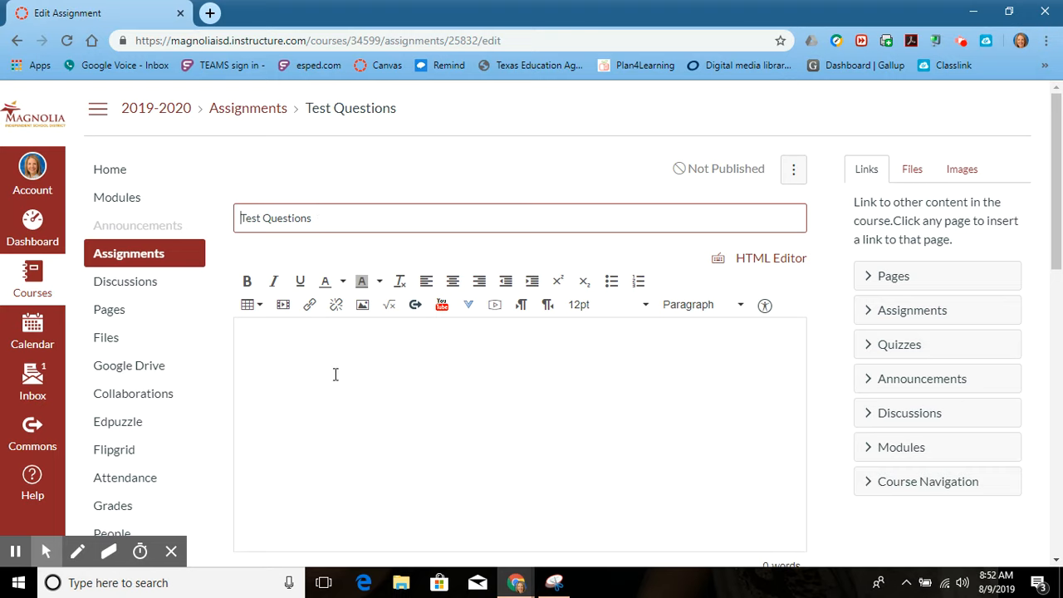
pyautogui.click(303, 346)
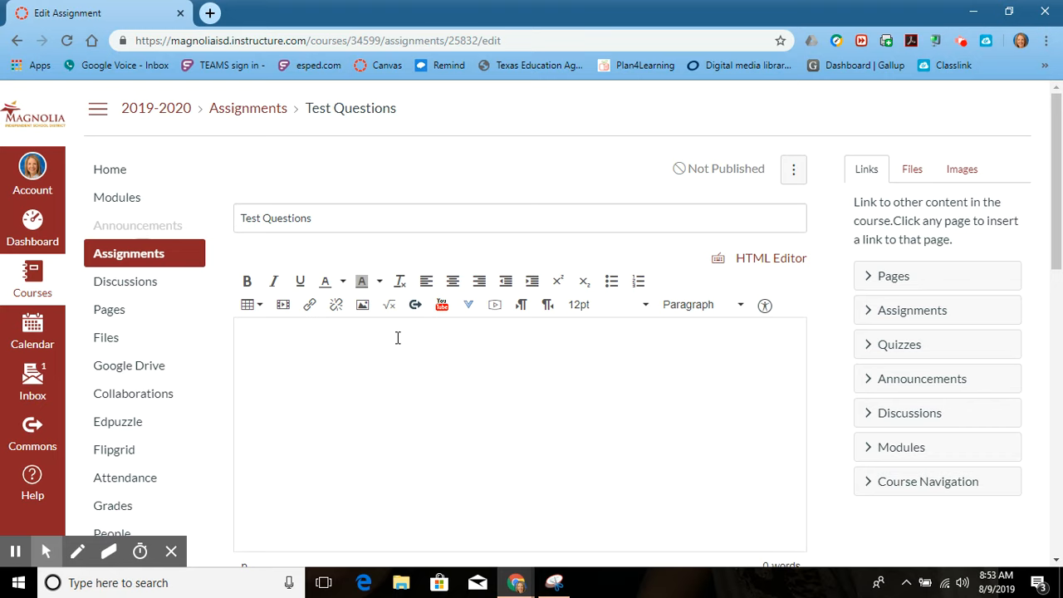
pyautogui.click(283, 306)
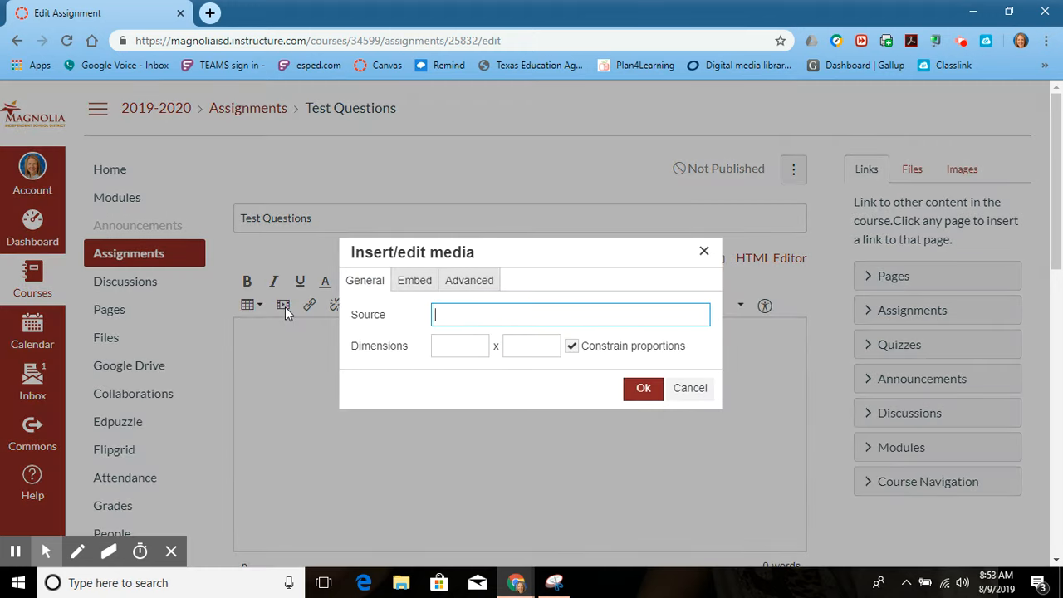
pyautogui.click(468, 346)
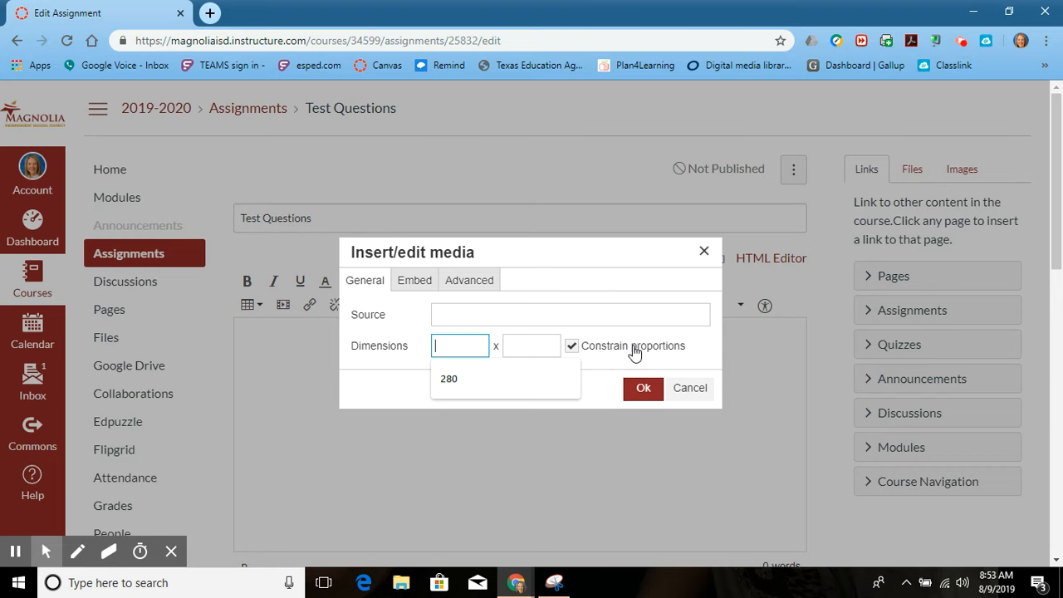
pyautogui.click(461, 349)
pyautogui.click(456, 373)
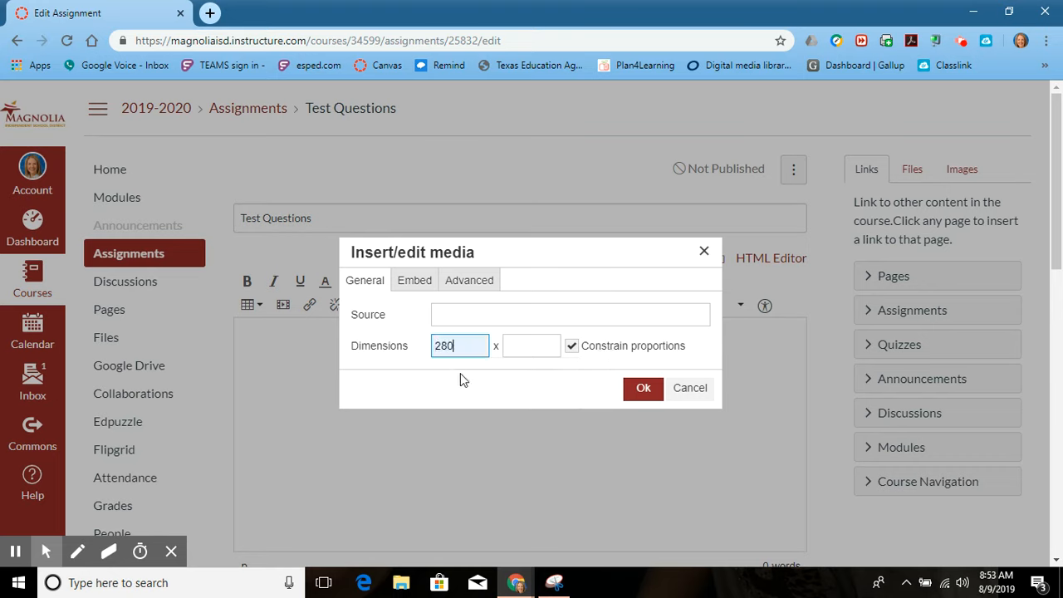
pyautogui.click(528, 349)
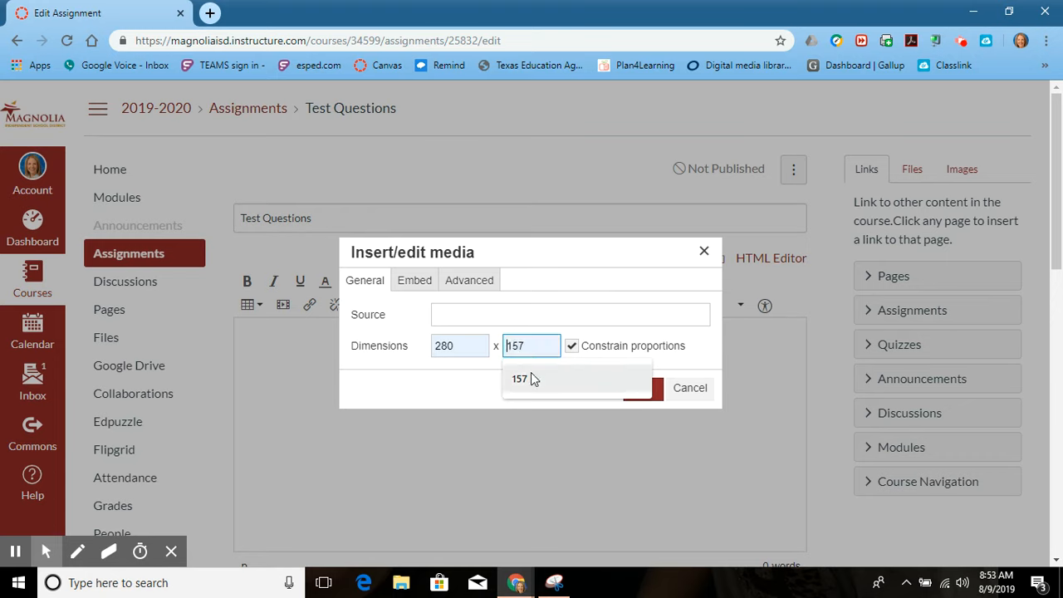
pyautogui.click(530, 372)
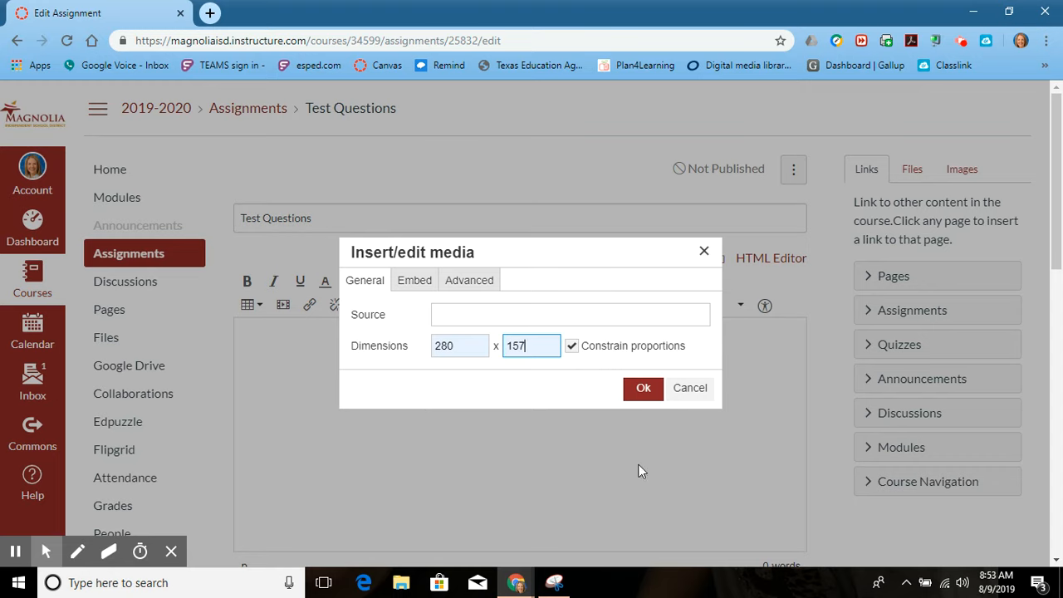
pyautogui.click(426, 287)
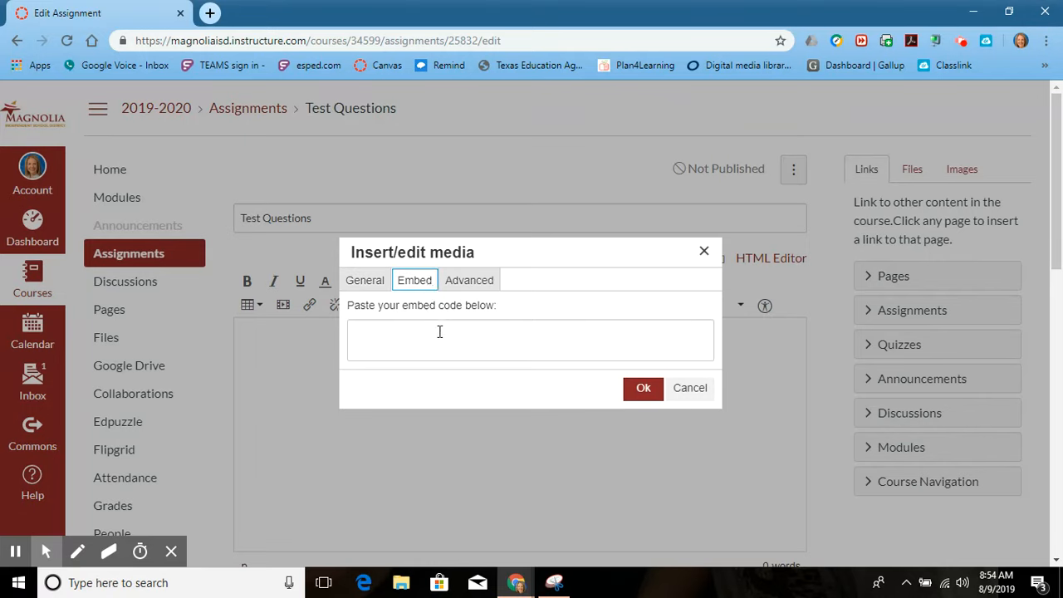
pyautogui.click(439, 331)
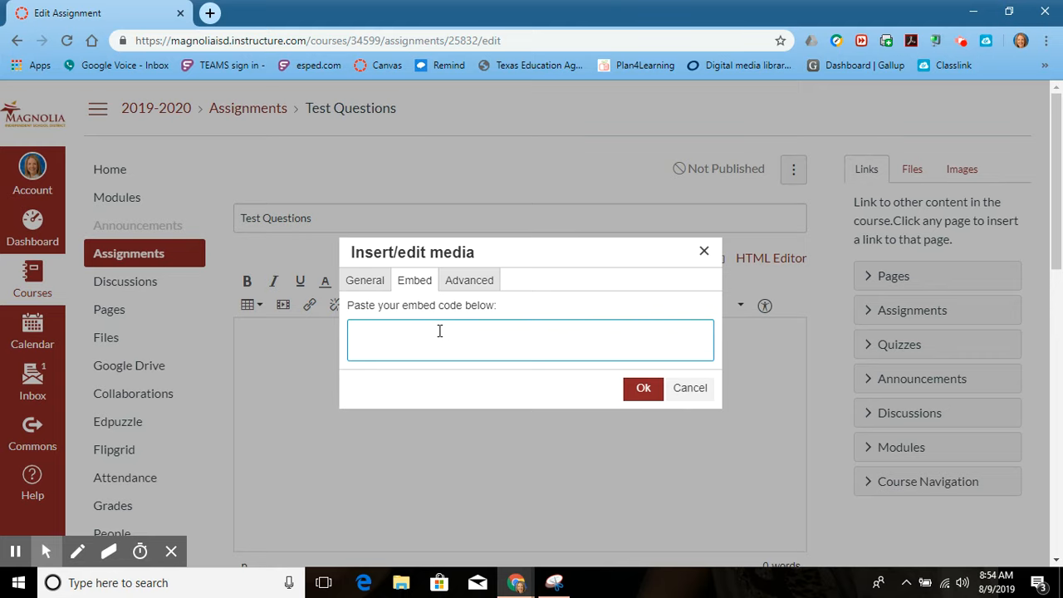
pyautogui.click(689, 388)
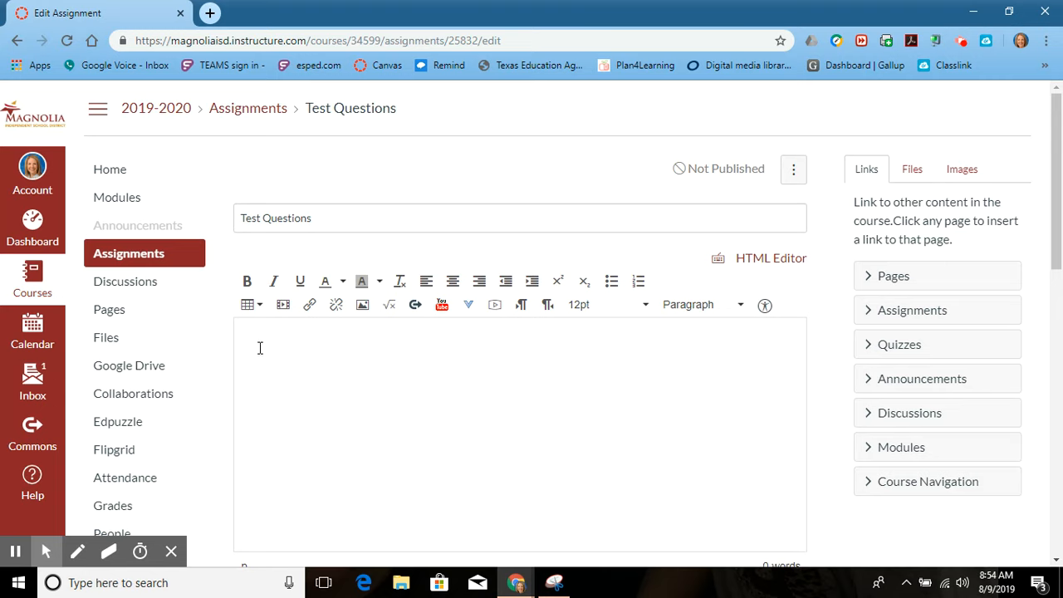
# Enter the text "Questions 1-10" in the assignment description.
pyautogui.write('Questions 1-10')
pyautogui.moveTo(328, 344); pyautogui.dragTo(243, 345)
pyautogui.click(309, 307)
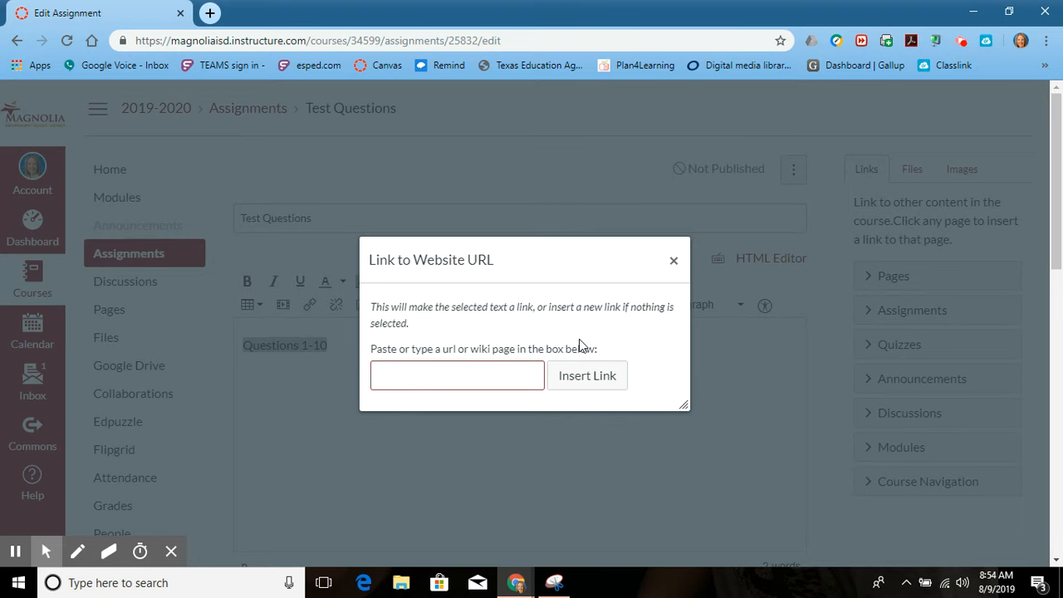
pyautogui.click(673, 261)
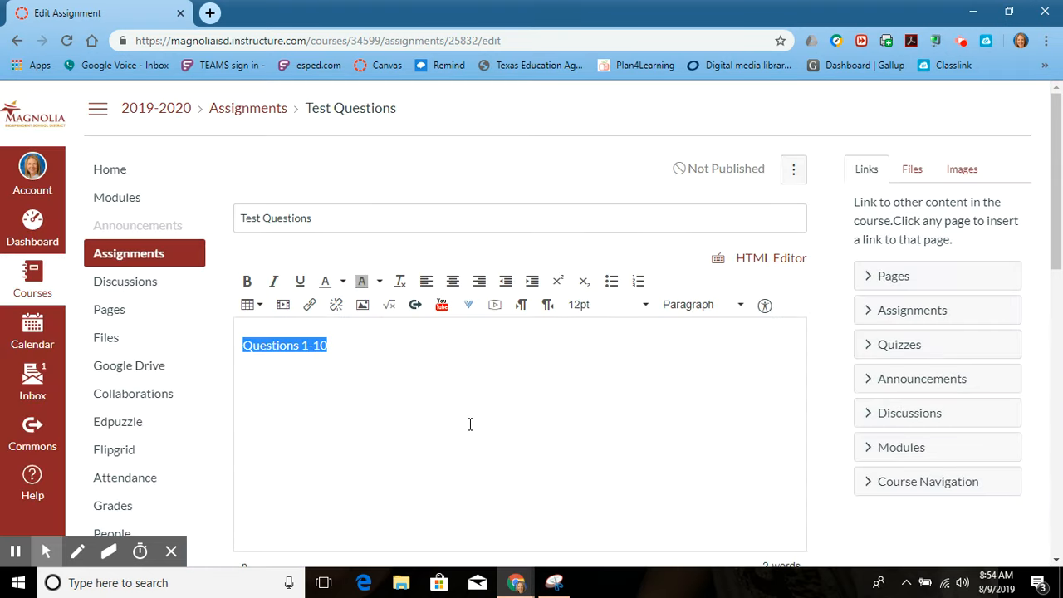
# Set the assignment's grade display to Not Graded.
pyautogui.scroll(-4, 468, 417)
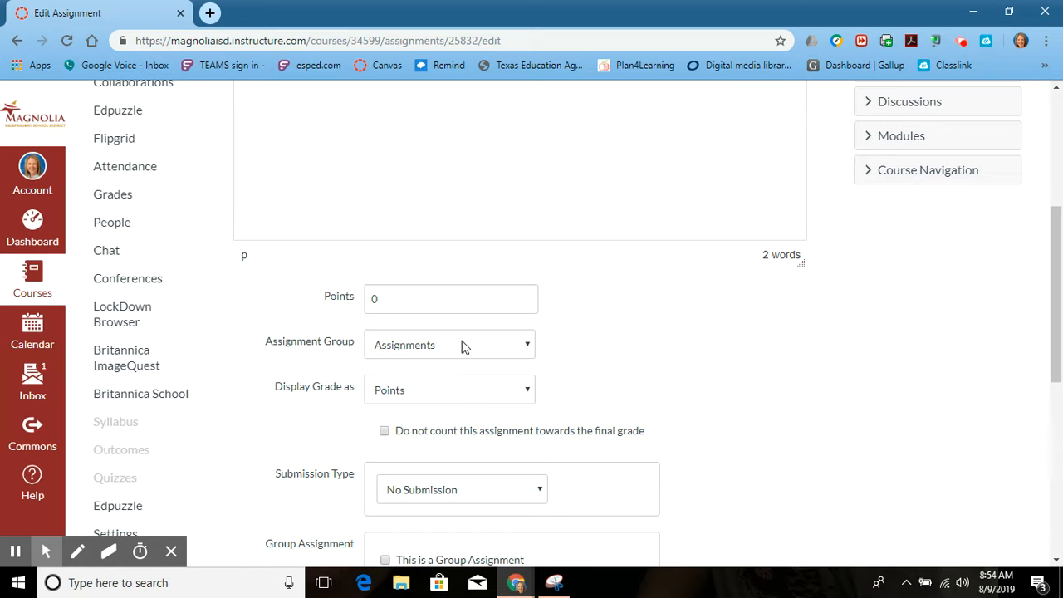
pyautogui.click(465, 387)
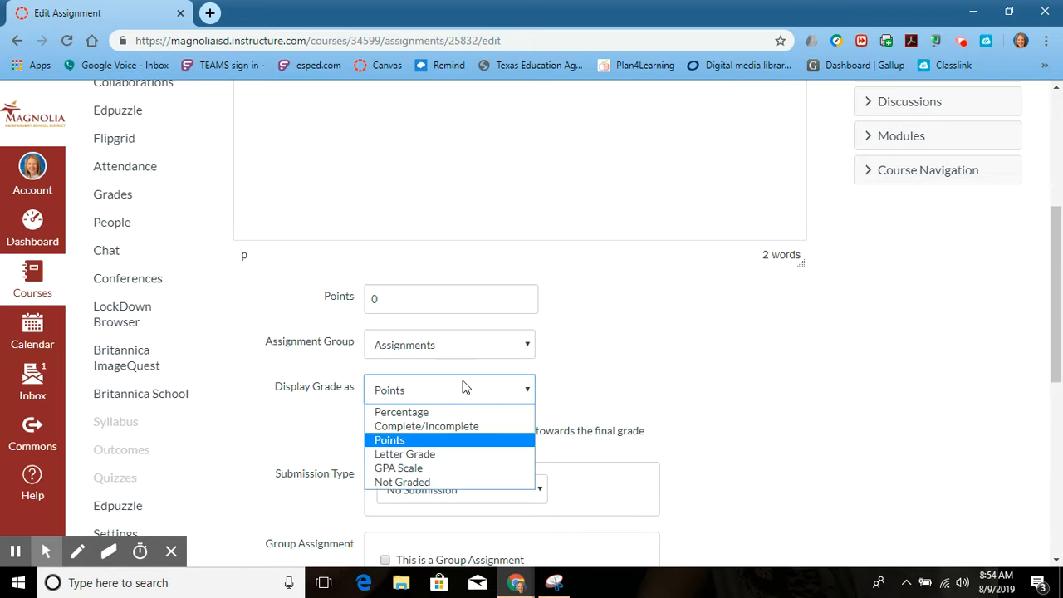
pyautogui.click(444, 482)
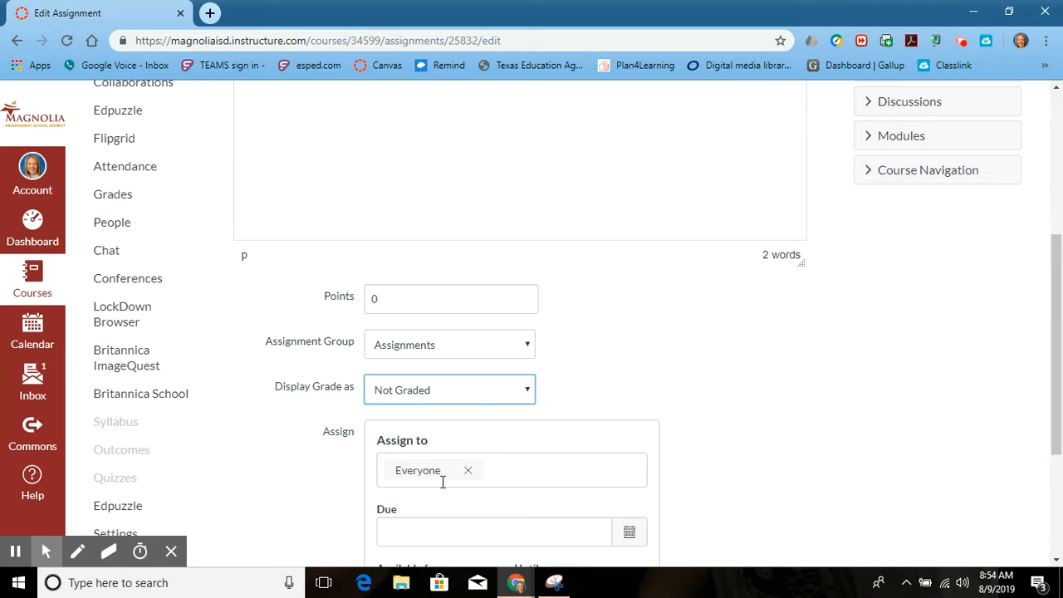
pyautogui.click(677, 374)
# Remove Everyone from the assignees, then search for the first listed student by first name and assign the work to that student.
pyautogui.scroll(-1, 677, 374)
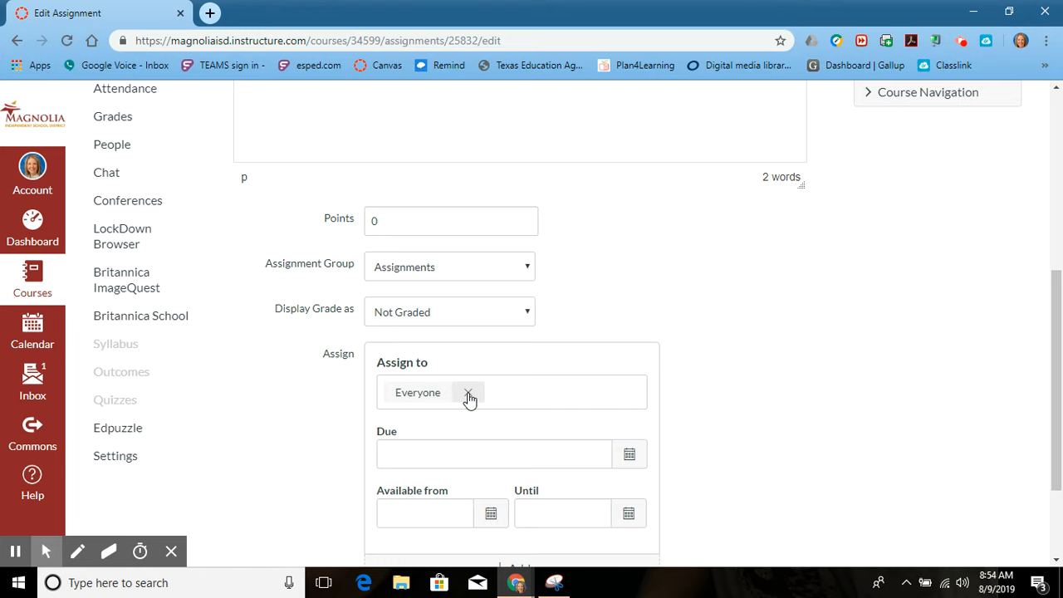
pyautogui.scroll(-2, 469, 398)
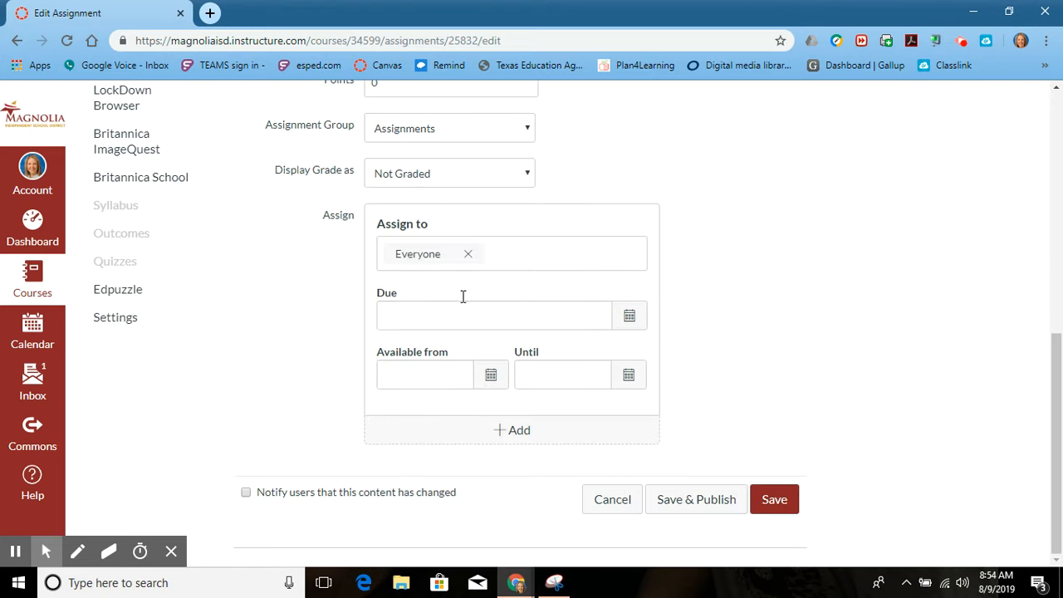
pyautogui.click(468, 257)
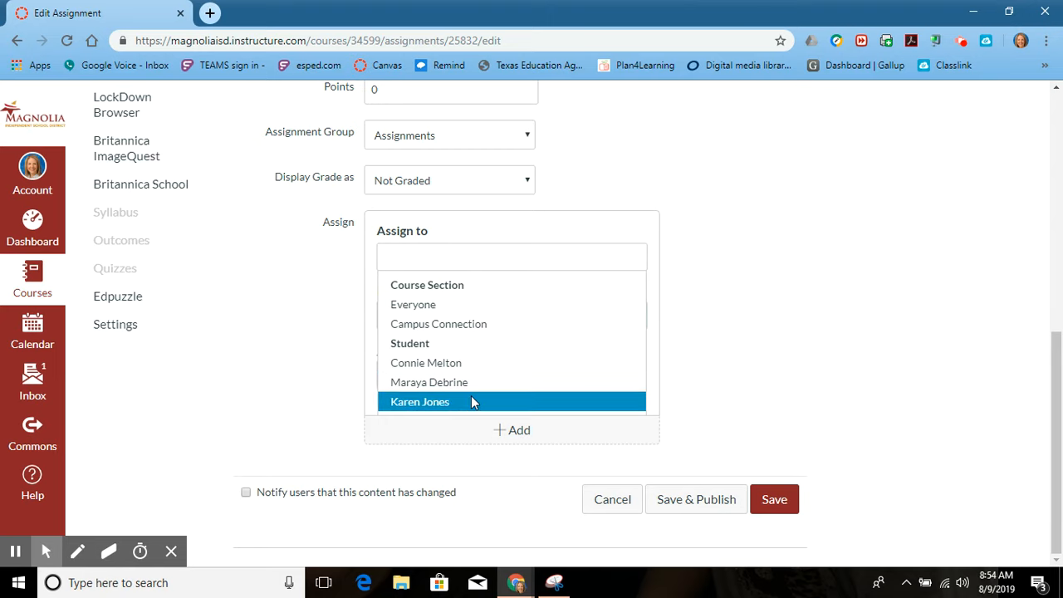
pyautogui.click(487, 259)
pyautogui.write('C')
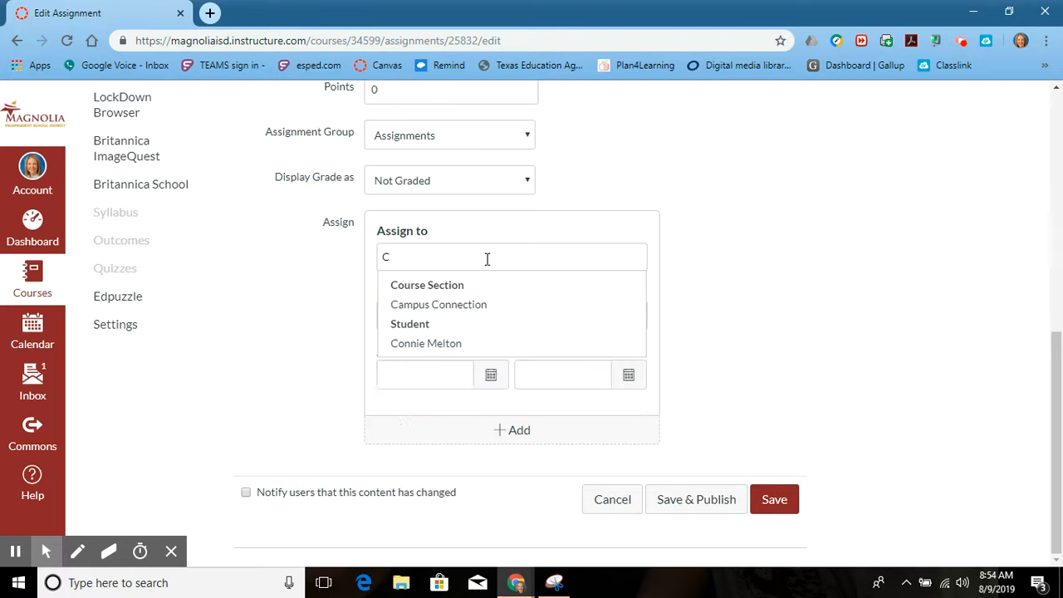
pyautogui.write('onni')
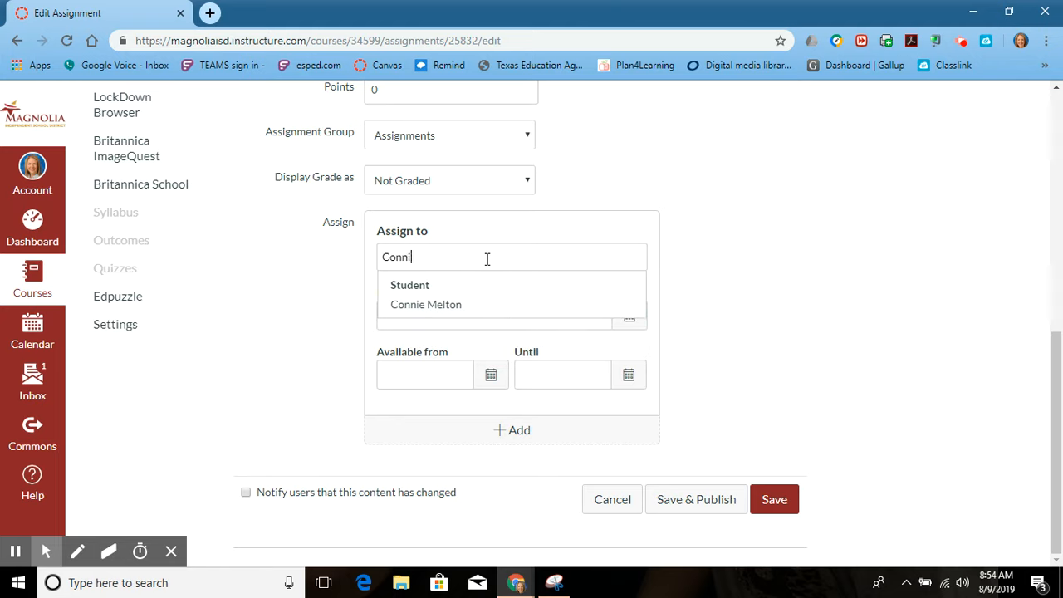
pyautogui.click(467, 305)
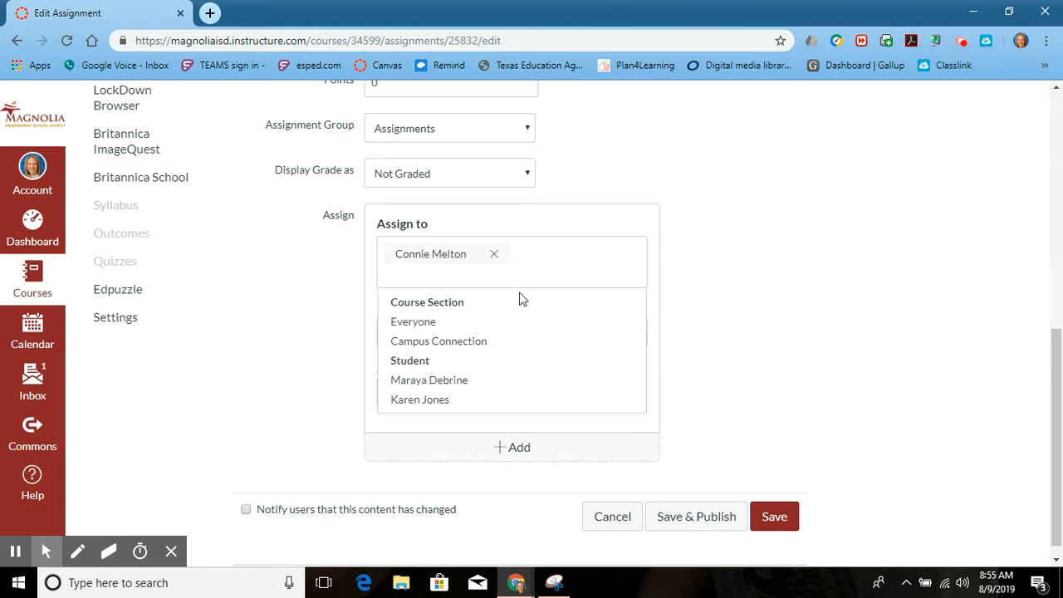
# Add the two remaining students from the list to the assignees.
pyautogui.click(447, 380)
pyautogui.click(456, 300)
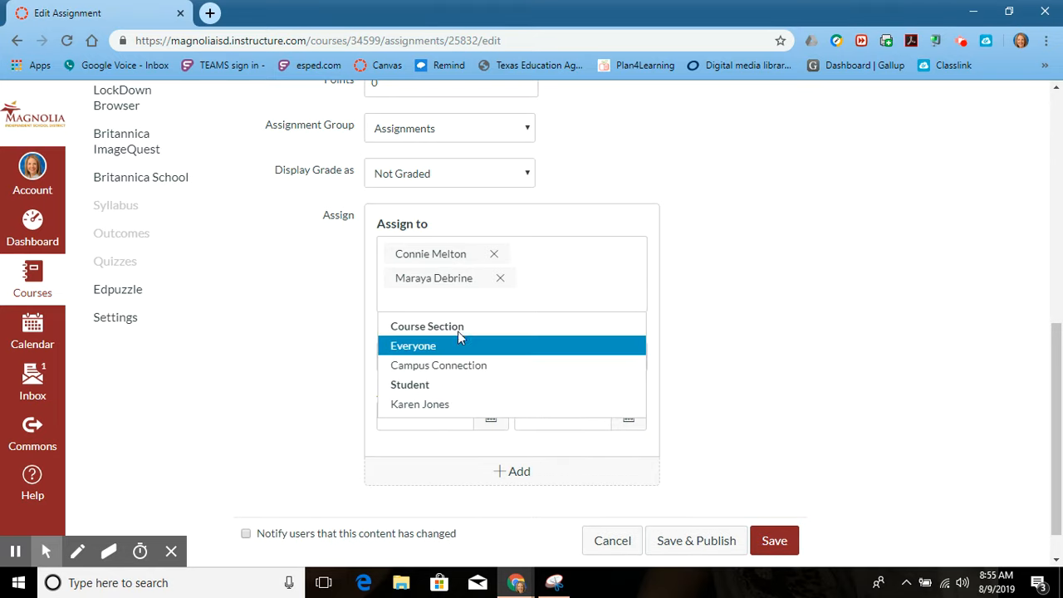
pyautogui.click(434, 407)
pyautogui.click(619, 313)
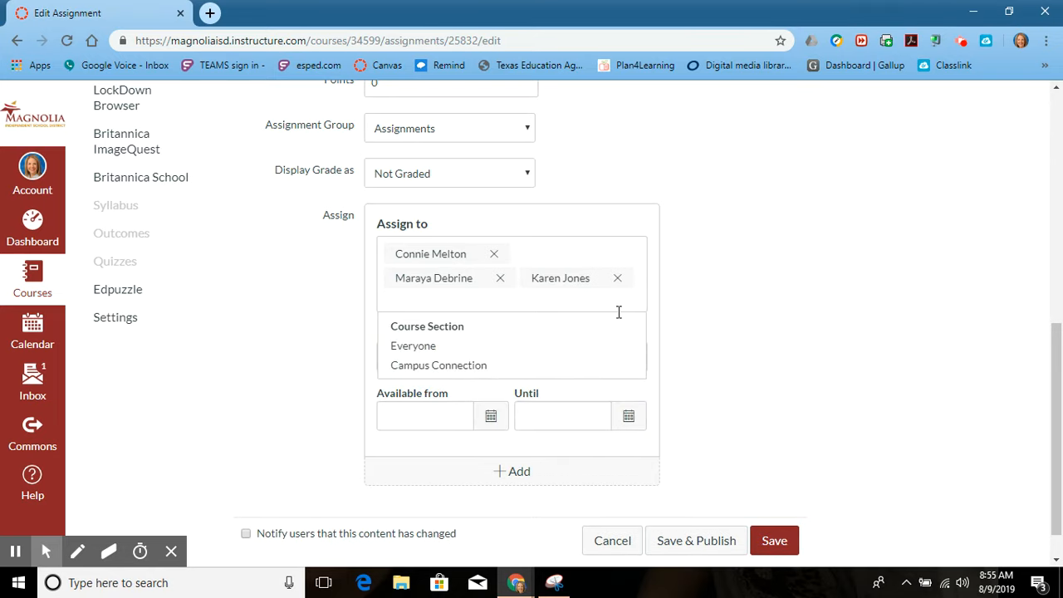
pyautogui.click(760, 289)
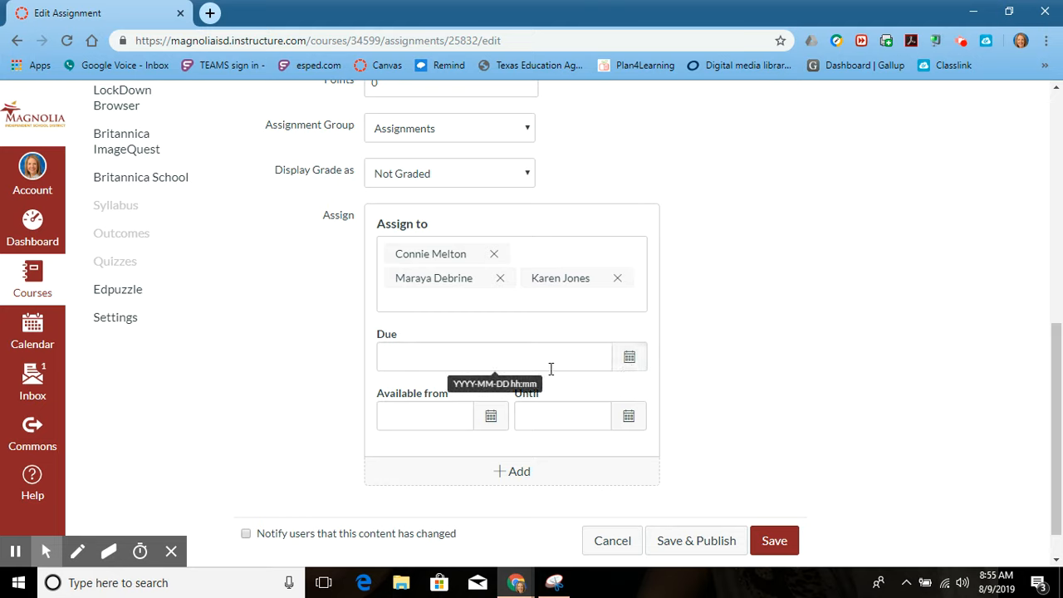
# Make the assignment available from August 9, 2019 at 12:25 pm.
pyautogui.click(490, 424)
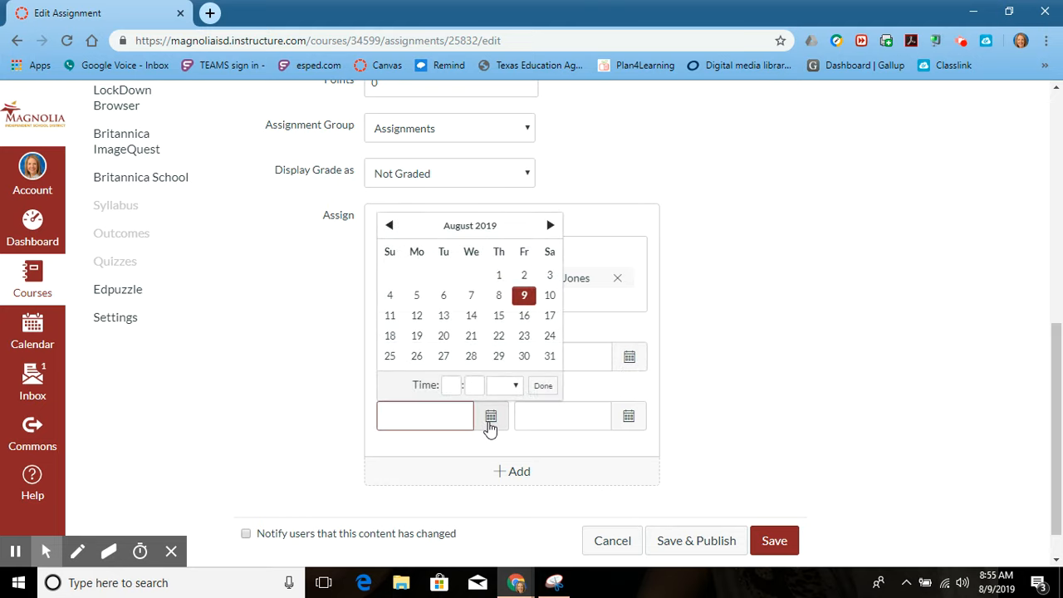
pyautogui.click(525, 301)
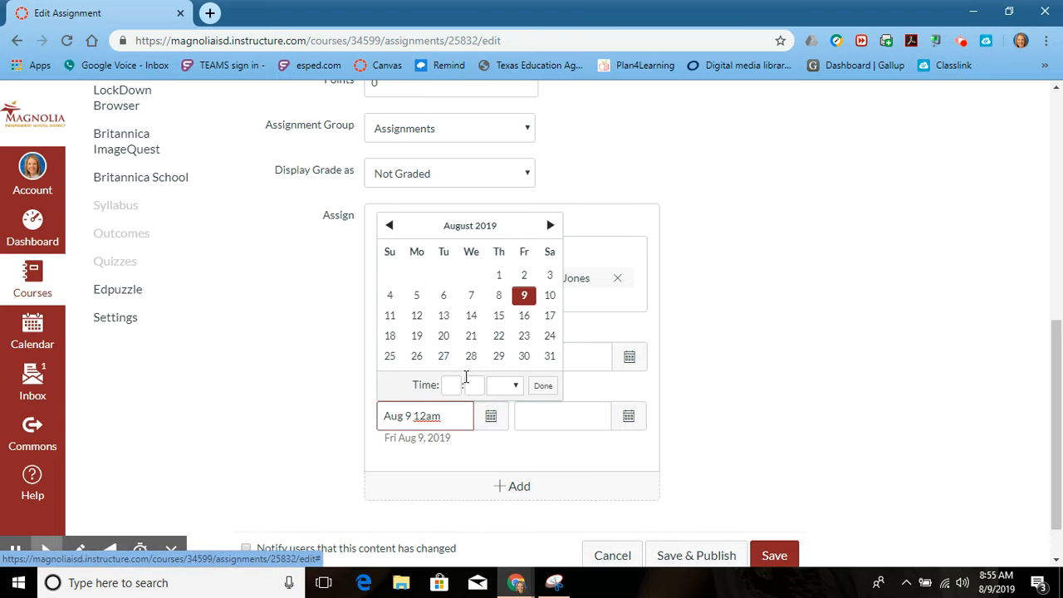
pyautogui.click(451, 388)
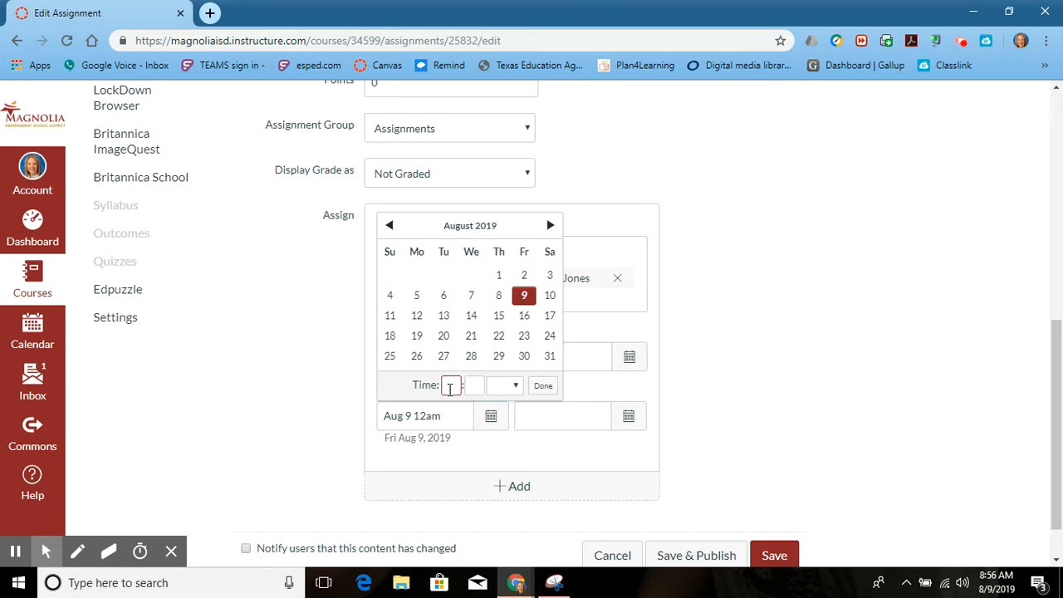
pyautogui.write('12')
pyautogui.click(473, 386)
pyautogui.write('25')
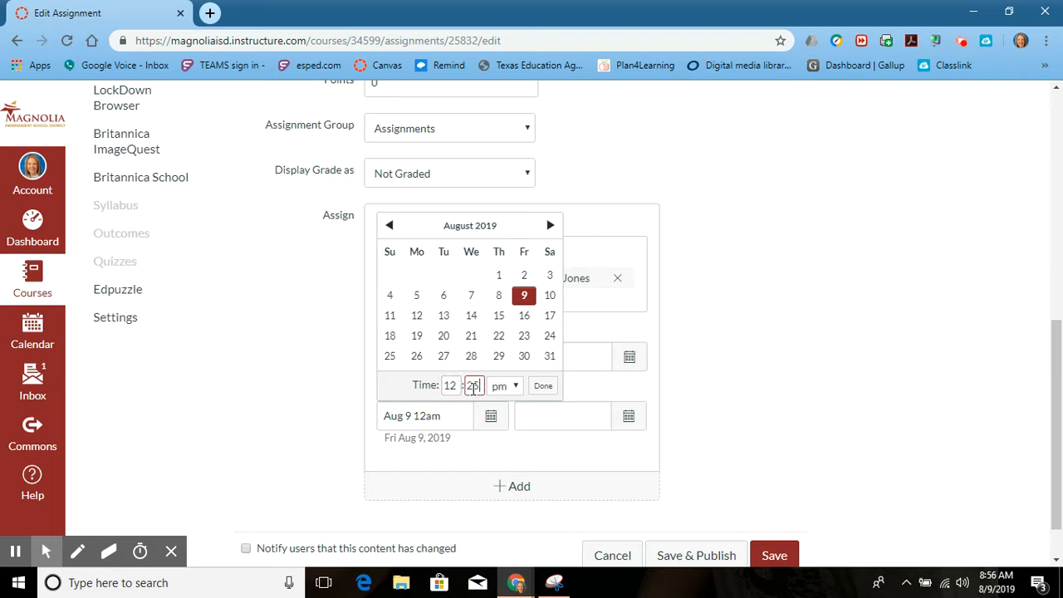
pyautogui.click(542, 386)
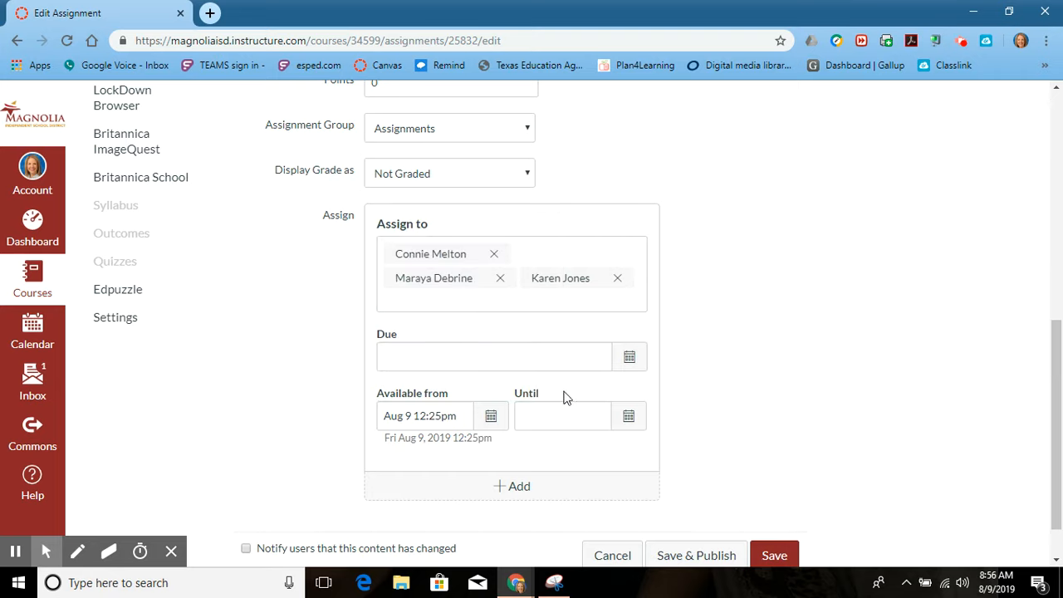
# Make the assignment available until August 9, 2019 at 1:38 pm, then save and publish it without including the remaining section.
pyautogui.click(629, 417)
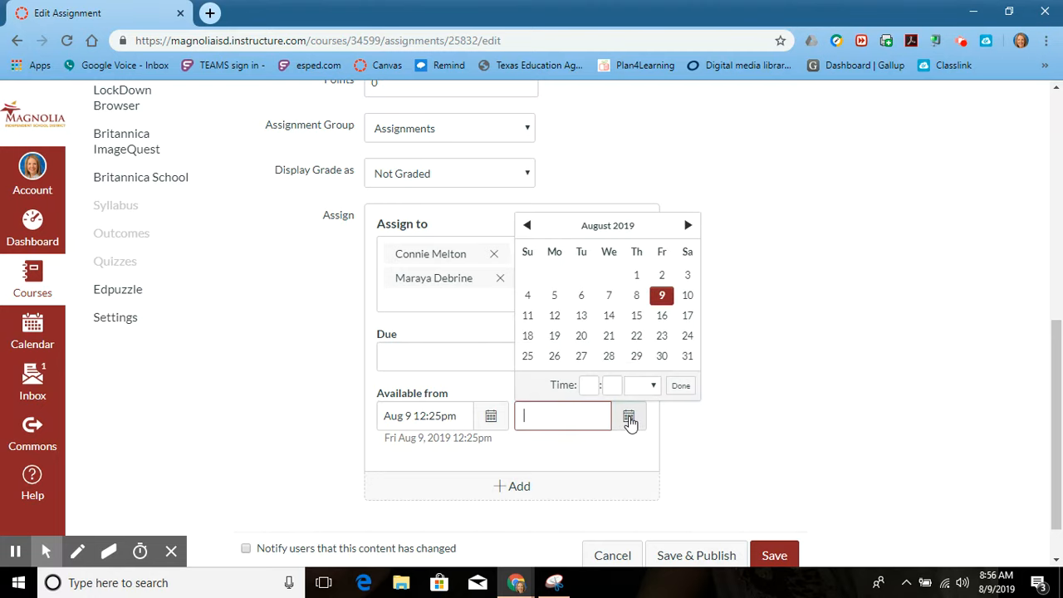
pyautogui.click(584, 385)
pyautogui.write('1')
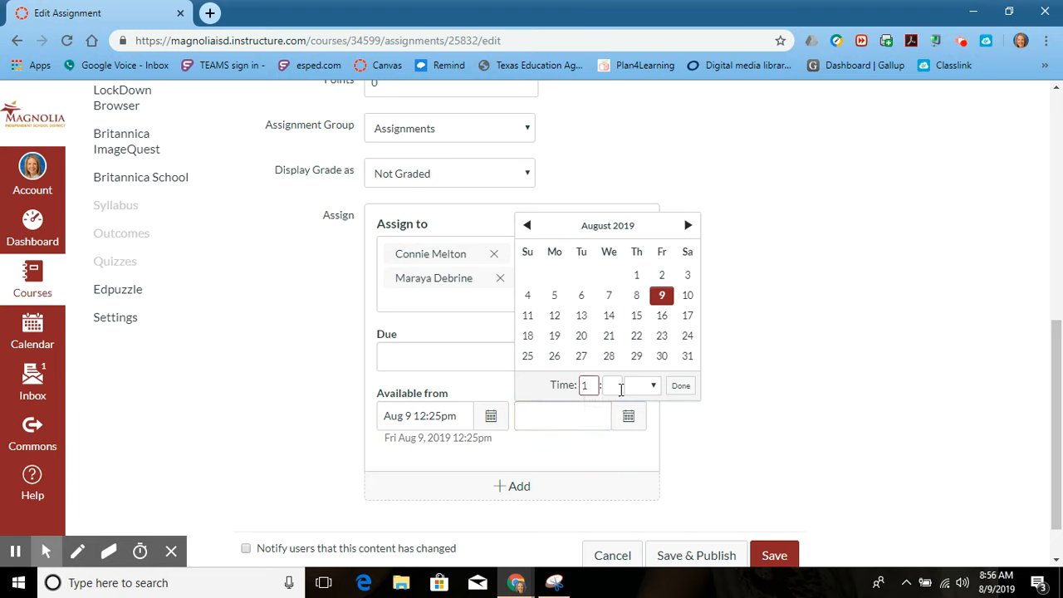
pyautogui.click(619, 386)
pyautogui.write('38')
pyautogui.click(689, 386)
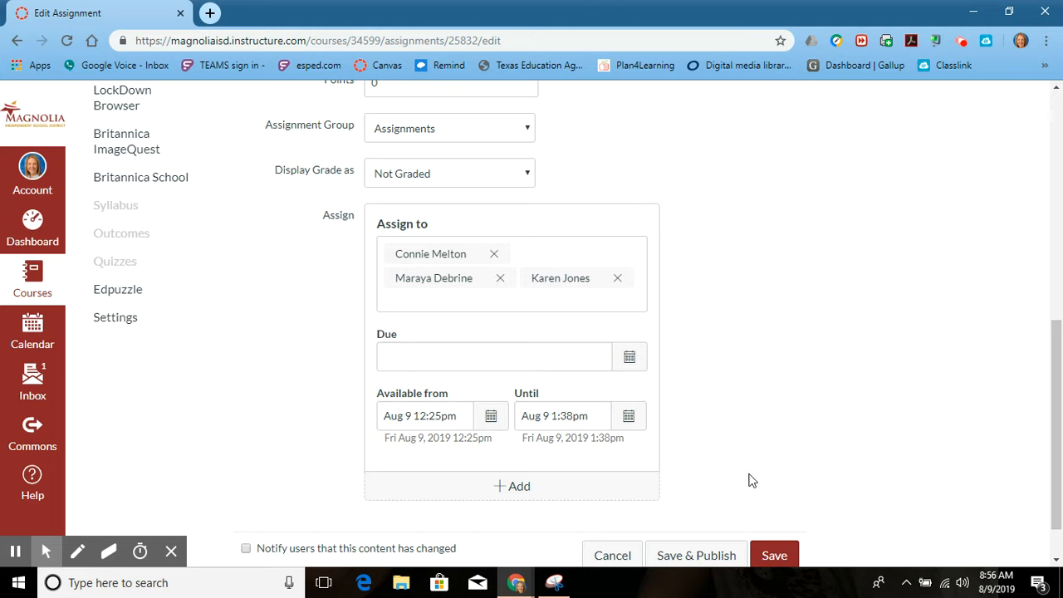
pyautogui.click(712, 562)
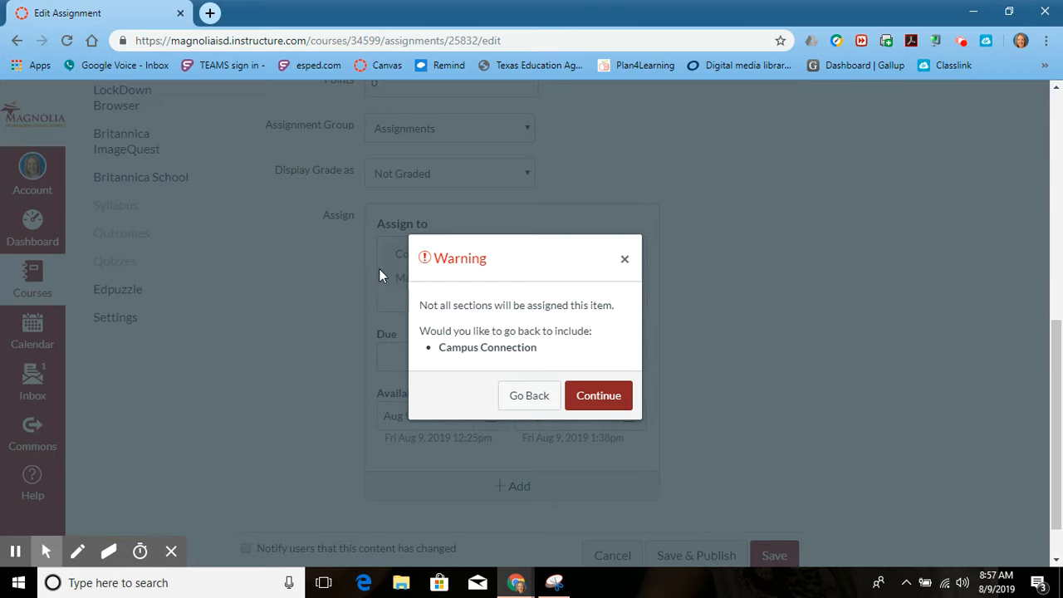
pyautogui.click(593, 397)
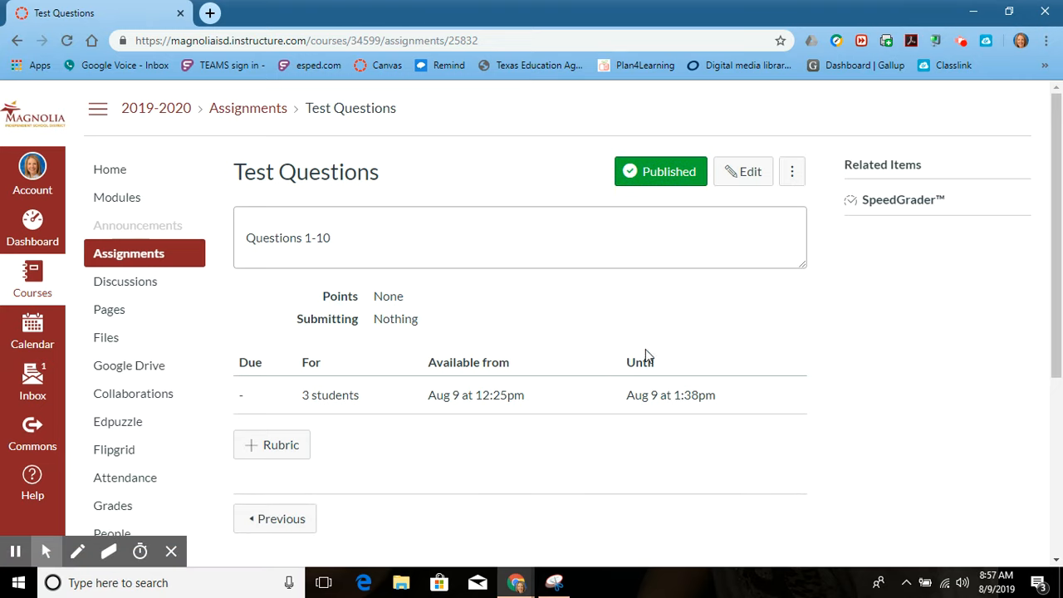
# Reopen the published assignment for editing and rename it "Informational Text Test".
pyautogui.click(735, 178)
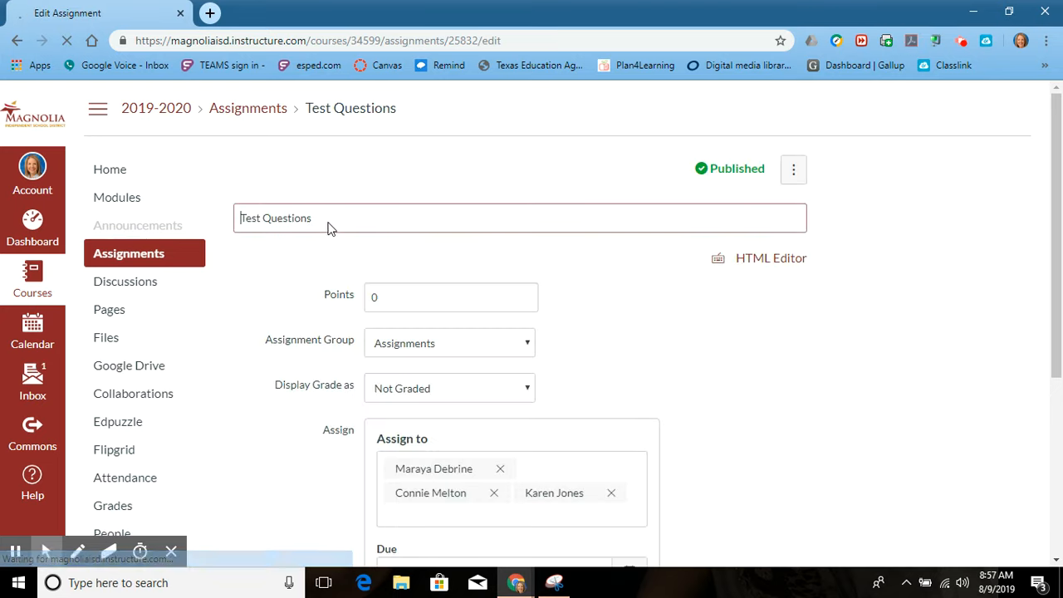
pyautogui.moveTo(328, 229); pyautogui.dragTo(185, 230)
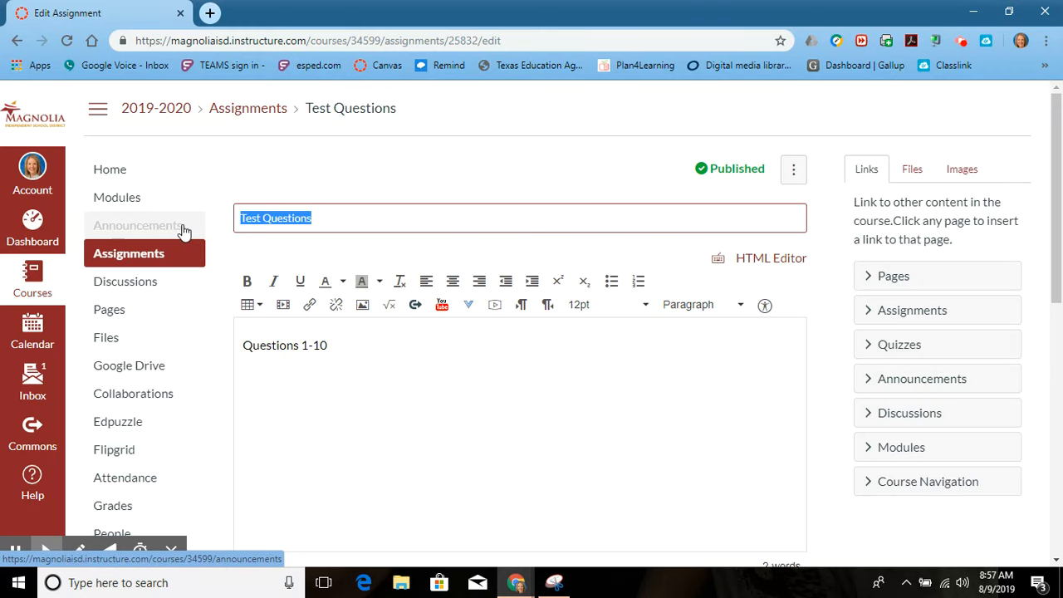
pyautogui.press('BackSpace')
pyautogui.write('Infromat')
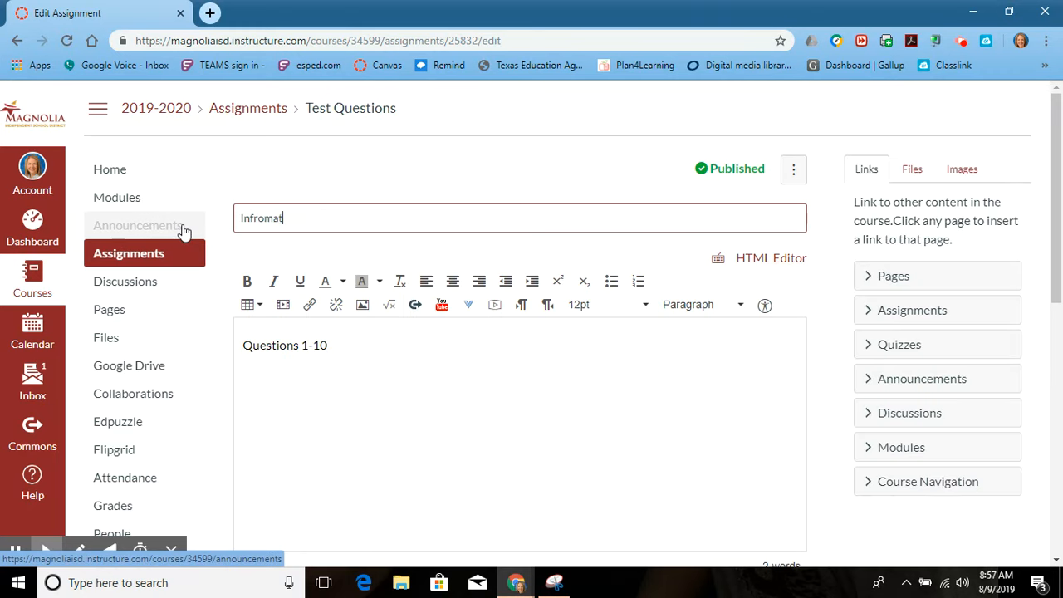
pyautogui.press('BackSpace')
pyautogui.press('BackSpace')
pyautogui.press('BackSpace')
pyautogui.press('BackSpace')
pyautogui.press('BackSpace')
pyautogui.write('ormational Text Test')
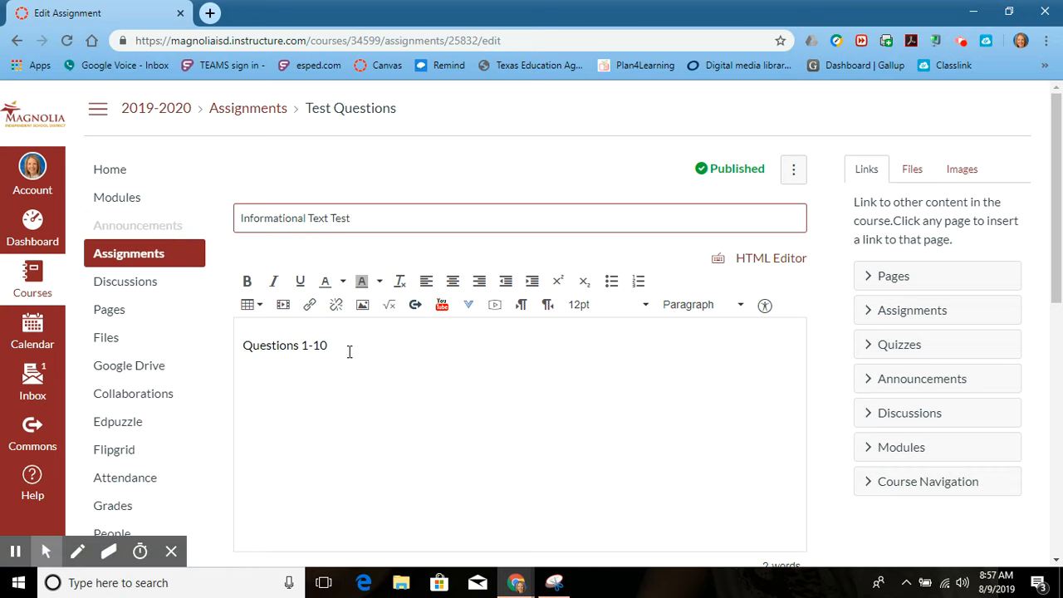
# Replace the assignment's description with "Questions 1-15".
pyautogui.moveTo(349, 351); pyautogui.dragTo(237, 336)
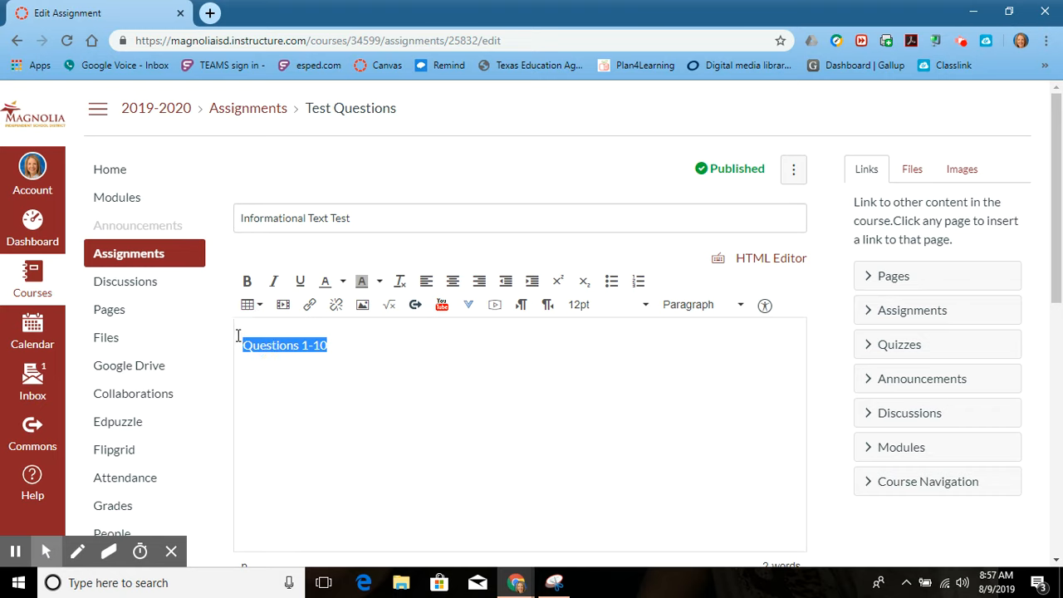
pyautogui.write('Questions ')
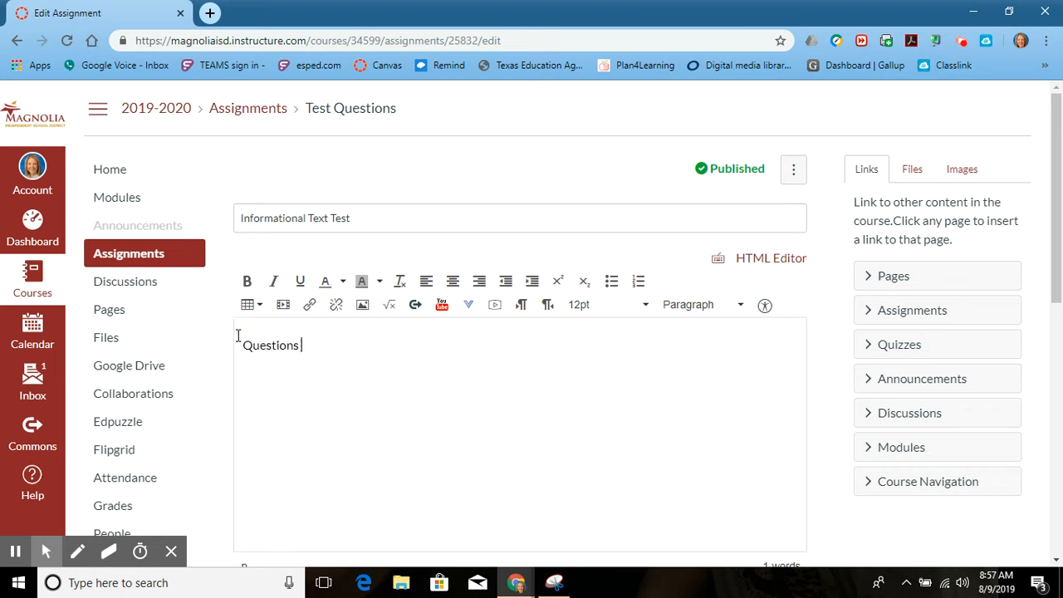
pyautogui.write('1-15')
pyautogui.moveTo(325, 347); pyautogui.dragTo(226, 344)
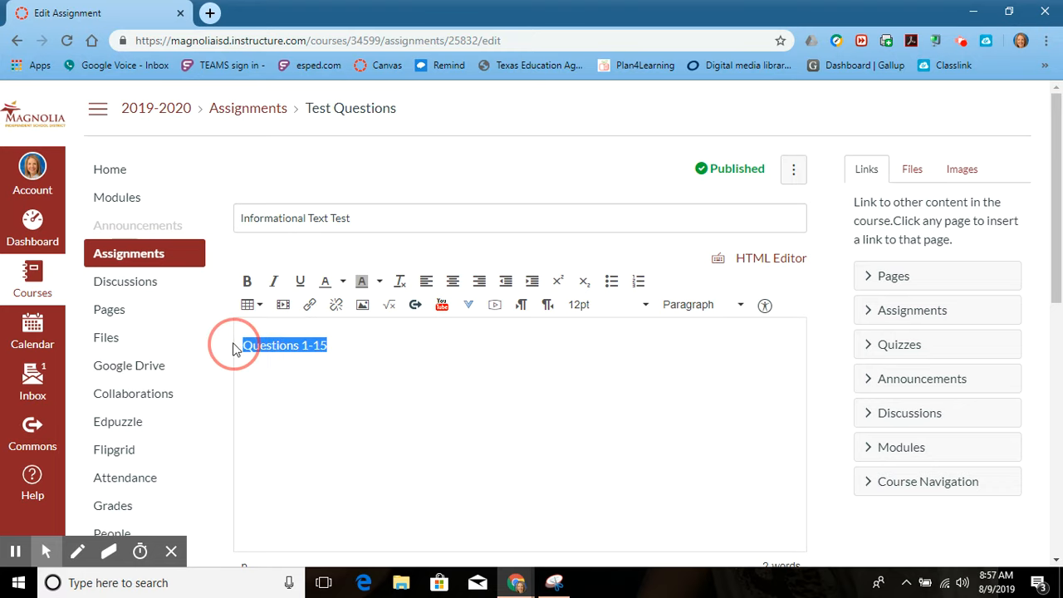
pyautogui.click(308, 307)
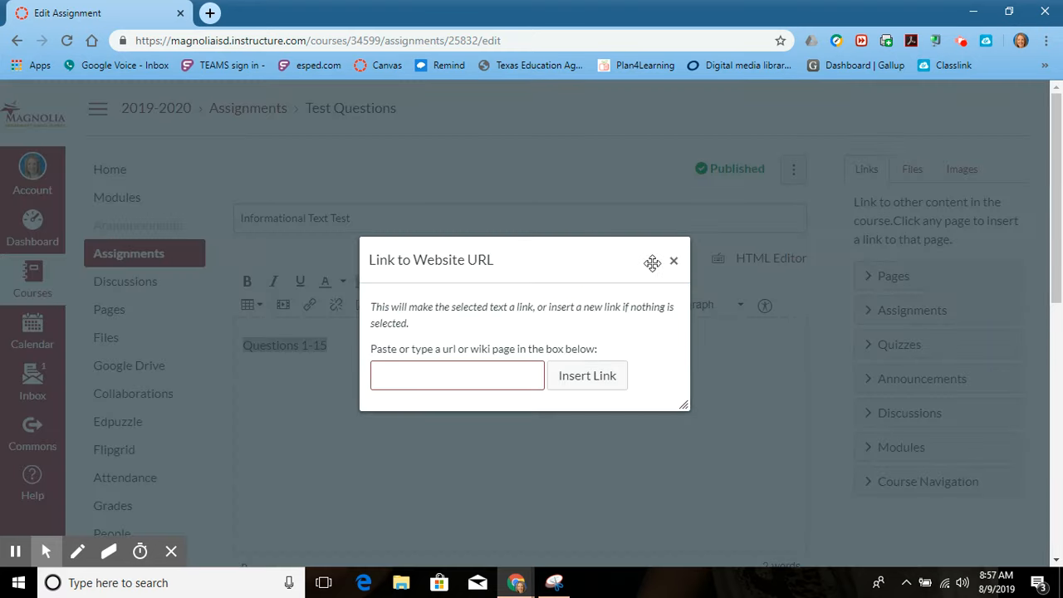
pyautogui.click(673, 261)
# Move both the start and end dates of the assignment's availability window to August 28, 2019.
pyautogui.scroll(-10, 562, 563)
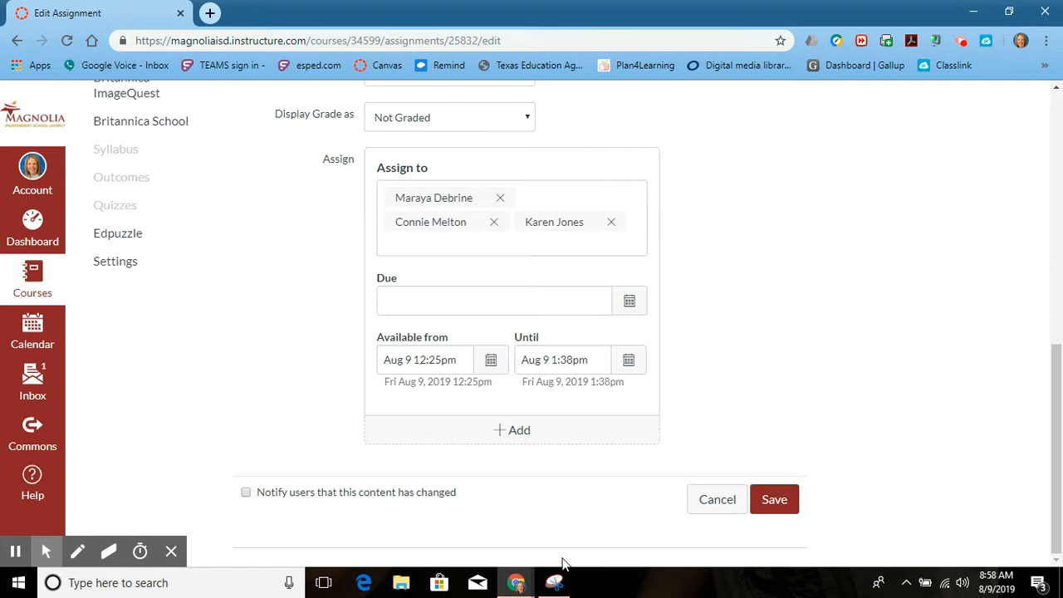
pyautogui.scroll(1, 562, 564)
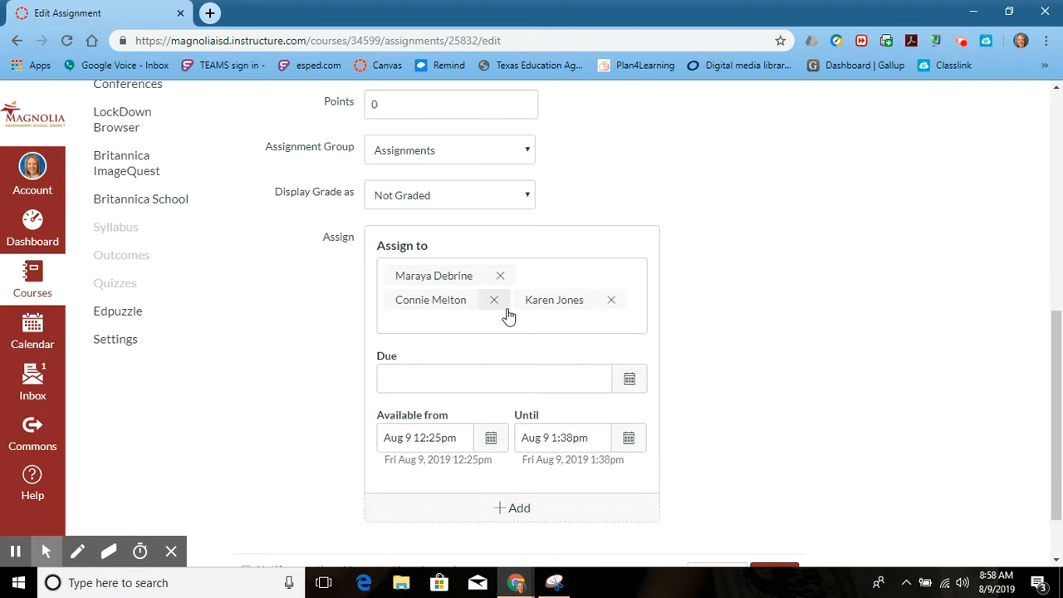
pyautogui.click(491, 439)
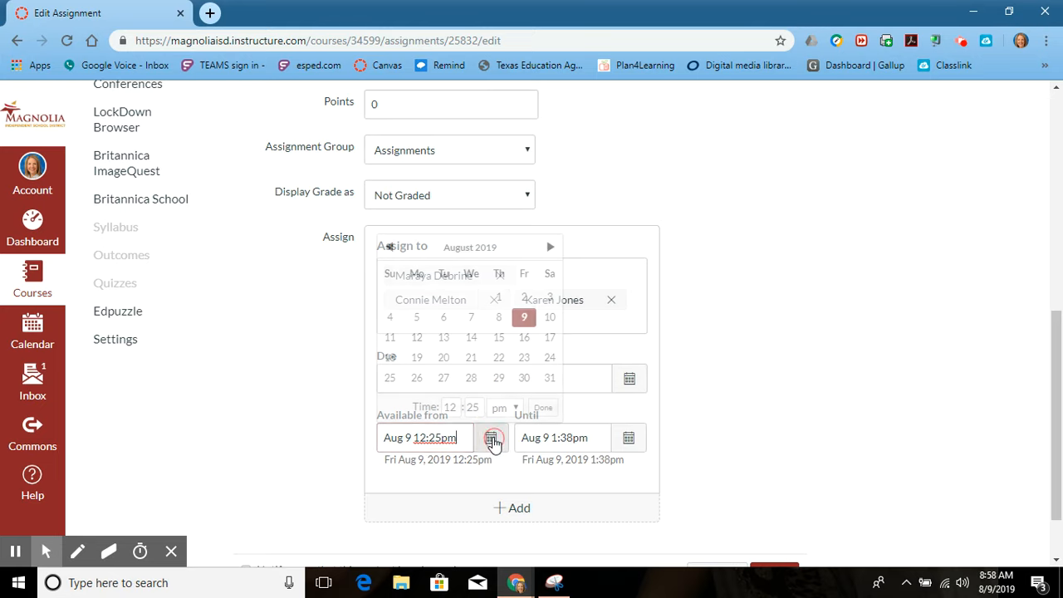
pyautogui.click(472, 379)
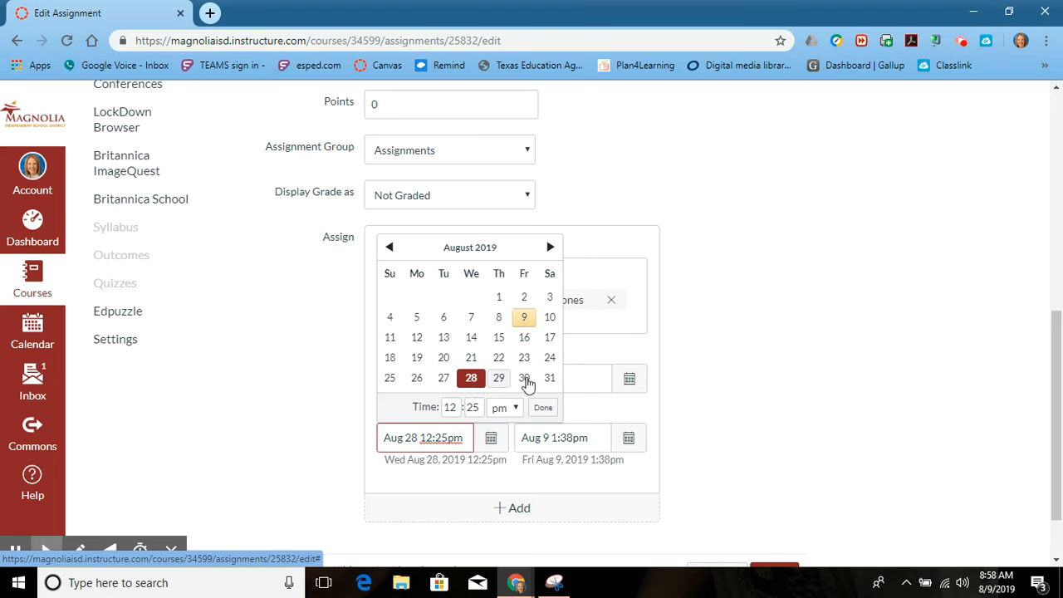
pyautogui.click(544, 409)
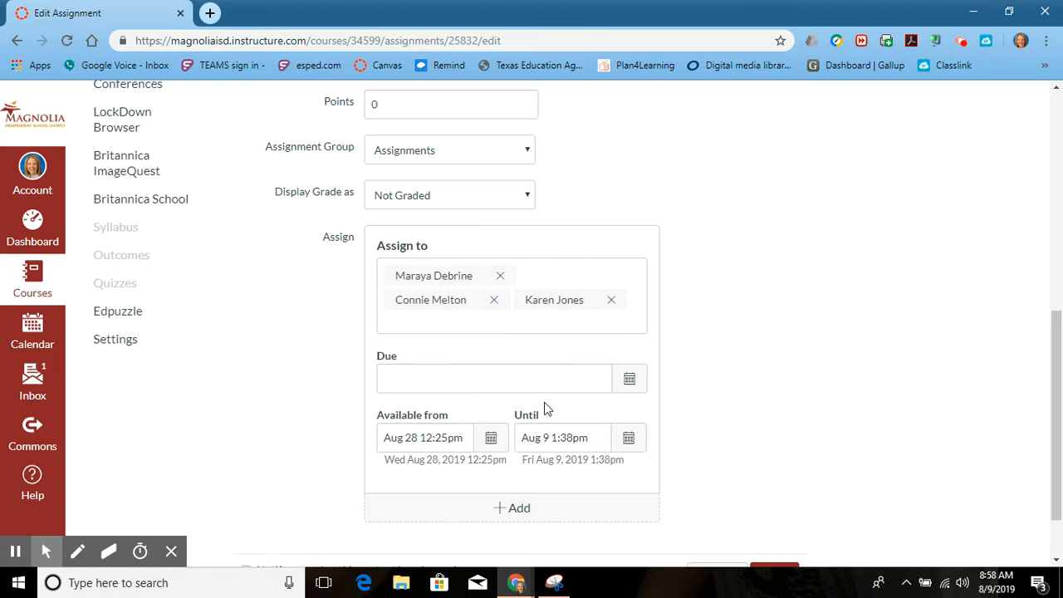
pyautogui.click(628, 438)
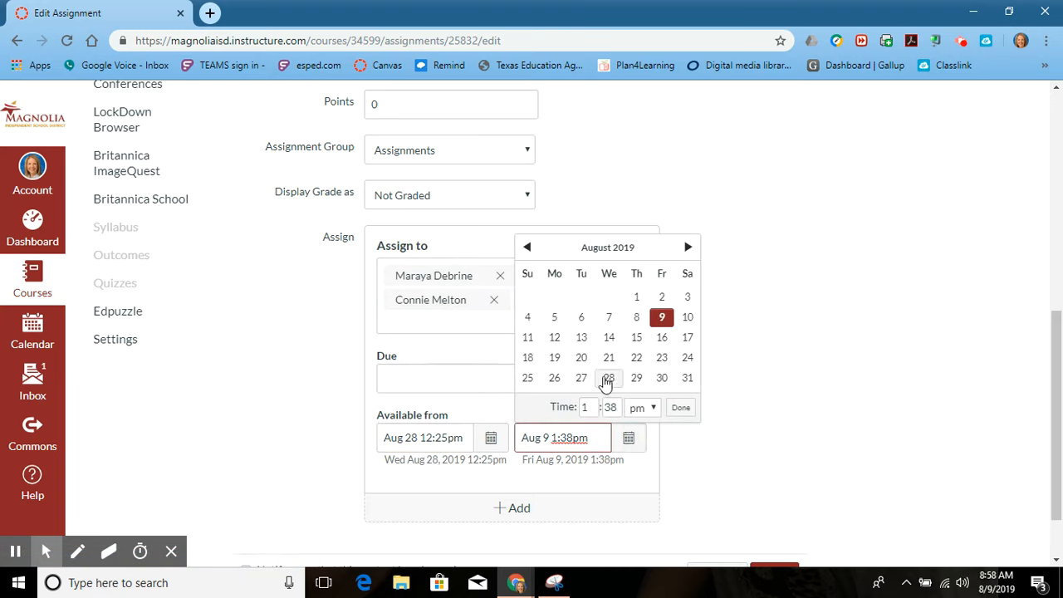
pyautogui.click(609, 378)
pyautogui.click(683, 408)
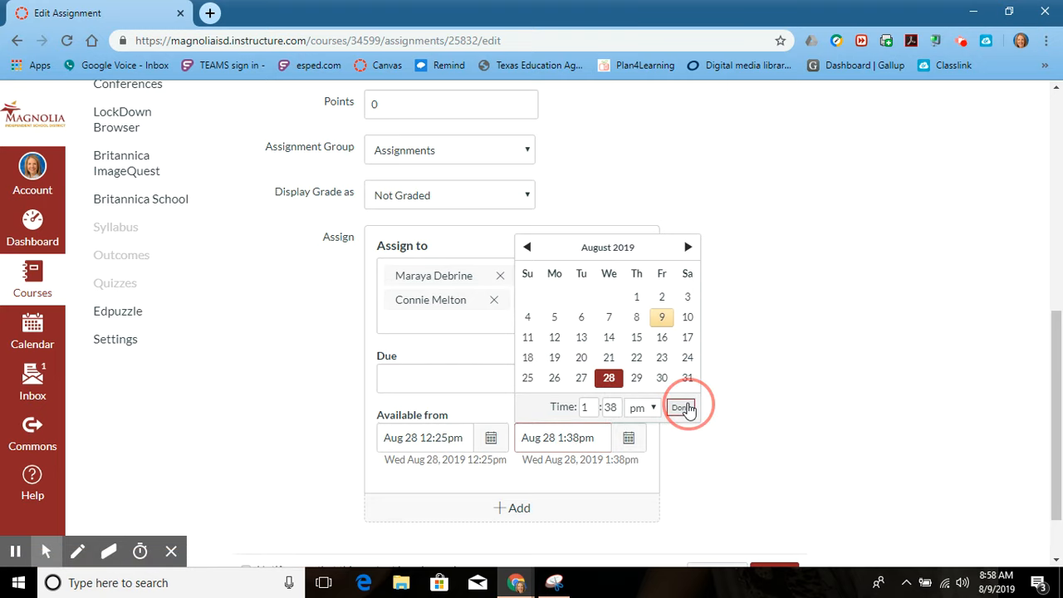
# Save the edited assignment and continue without including the unassigned Campus Connection section.
pyautogui.scroll(-1, 766, 458)
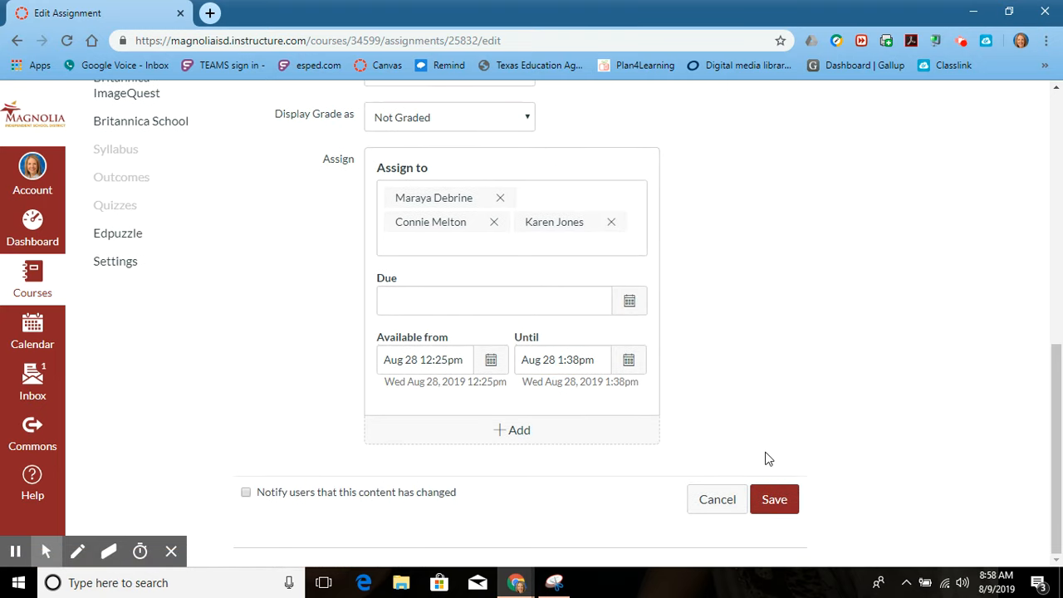
pyautogui.click(773, 496)
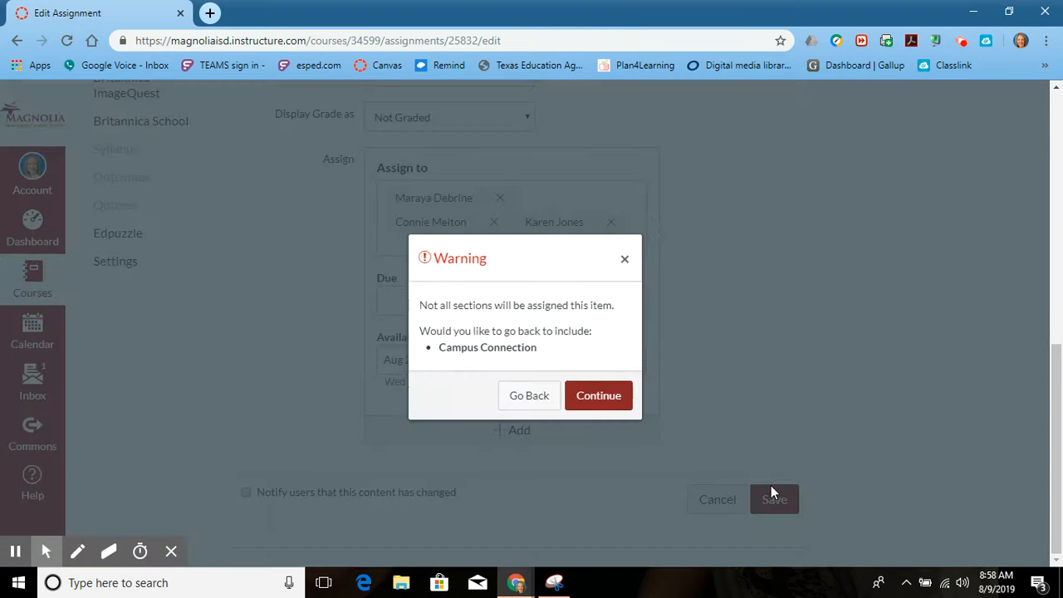
pyautogui.click(607, 402)
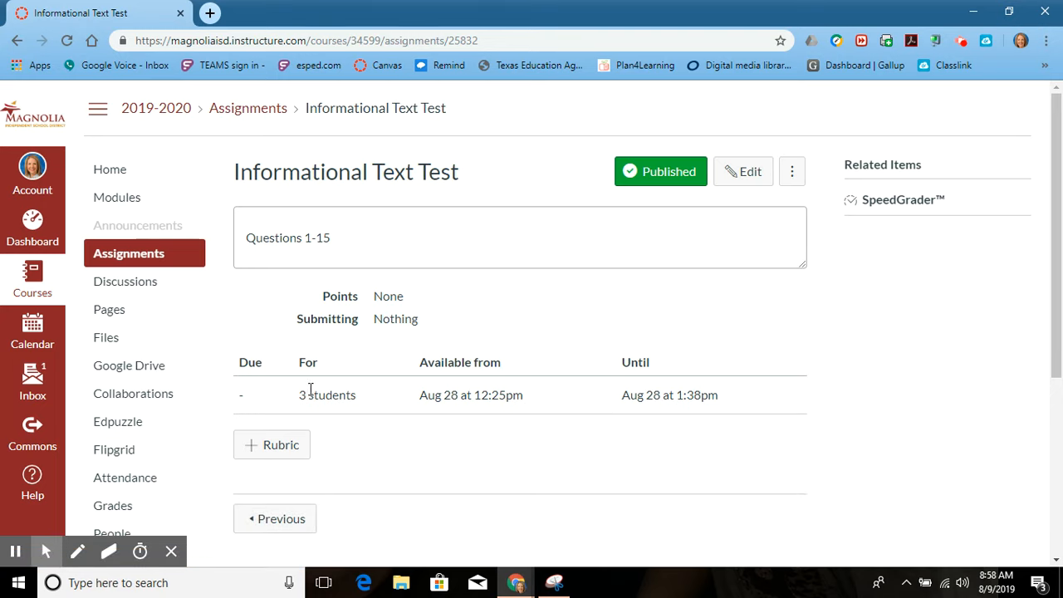
pyautogui.moveTo(292, 395); pyautogui.dragTo(397, 417)
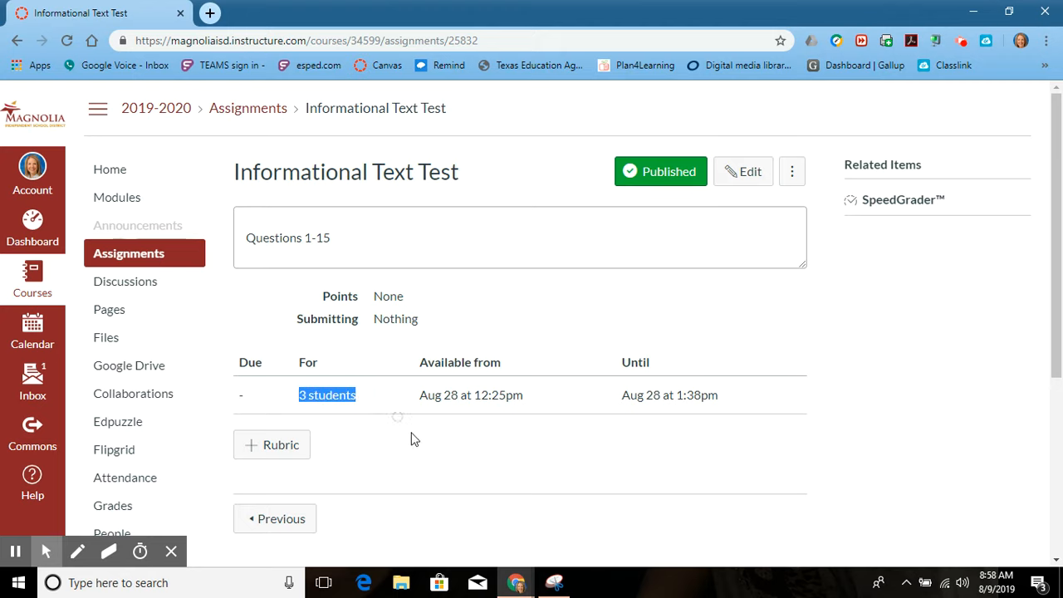